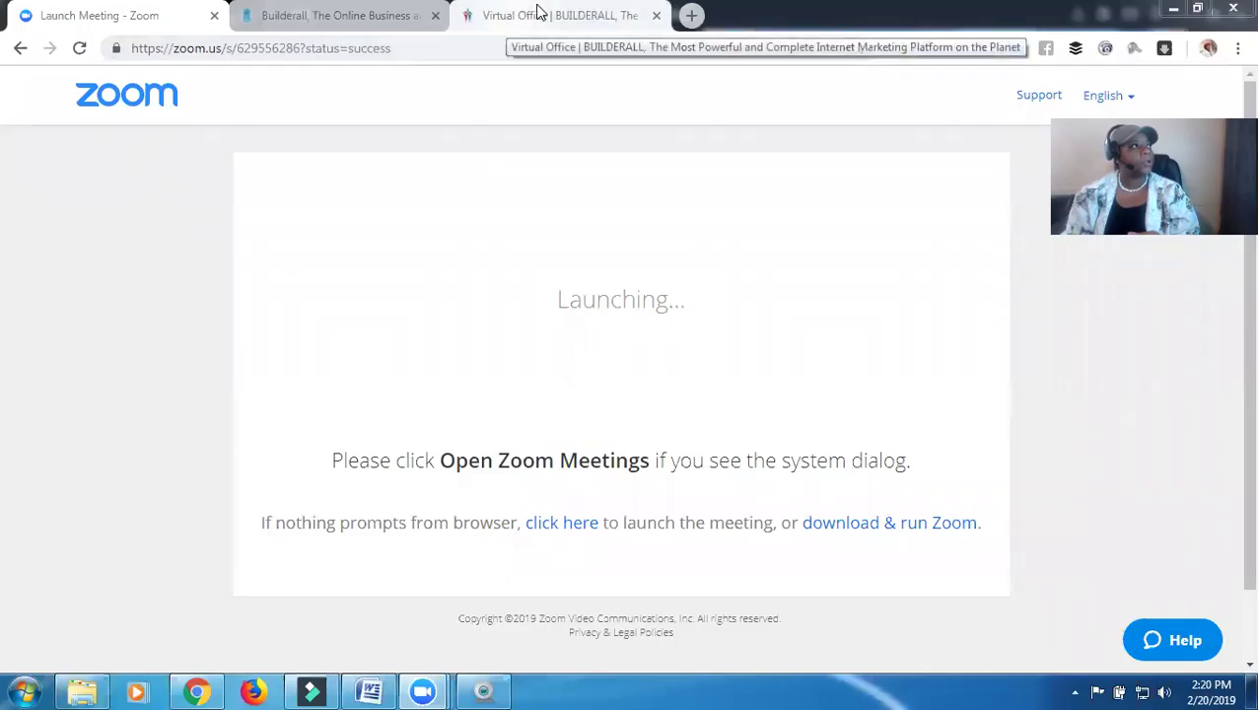
Open the addadownloadbuttondemo site for editing from My sites of the Drag and Drop Pixel Perfect builder in Builderall's virtual office.
click(537, 8)
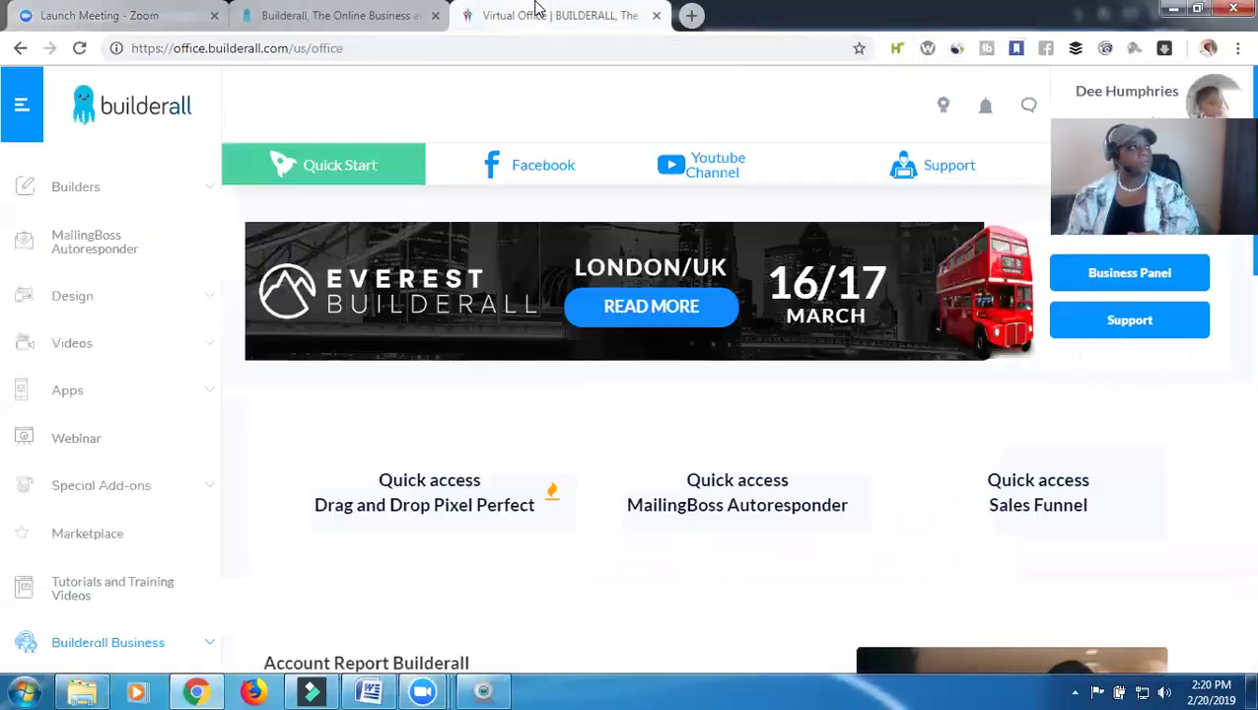
click(206, 195)
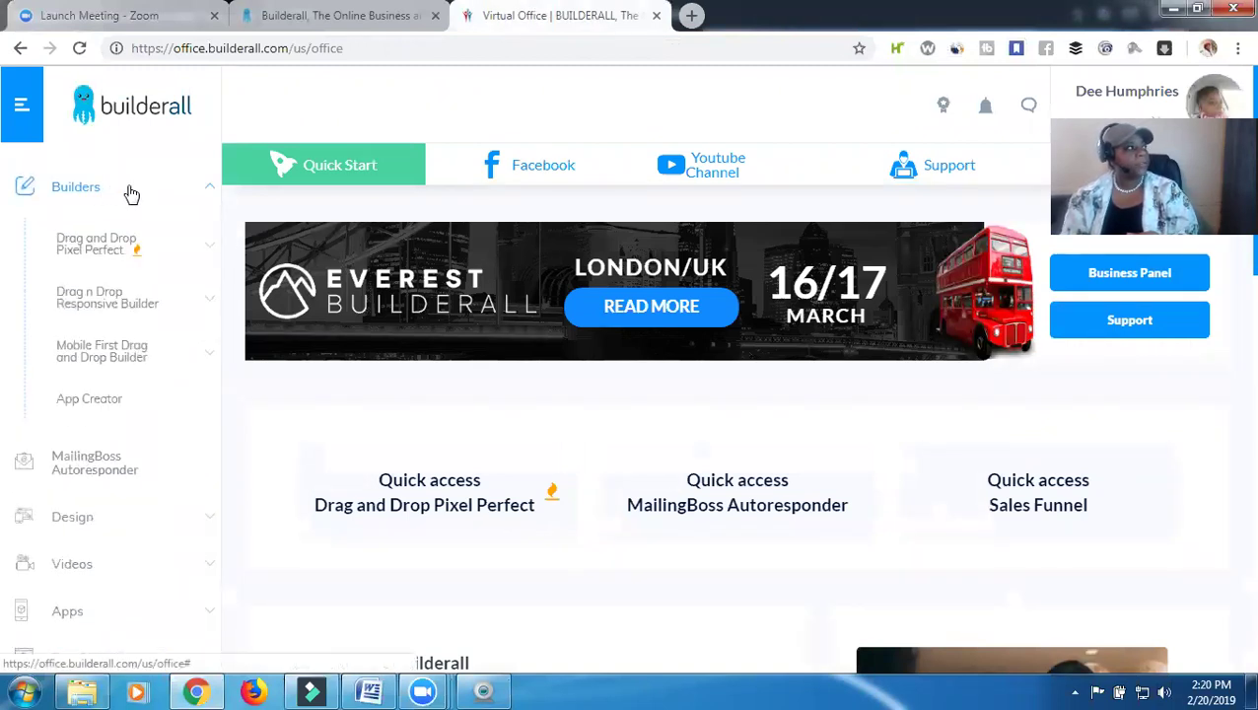
click(129, 257)
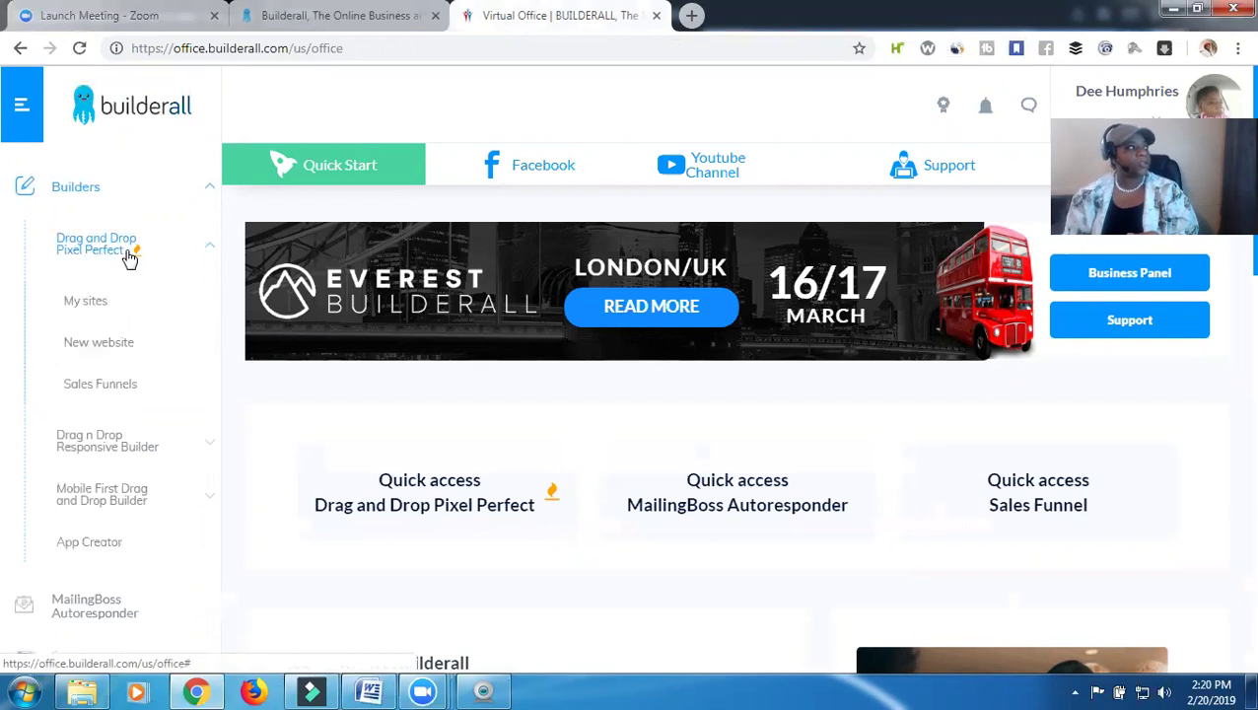
click(86, 303)
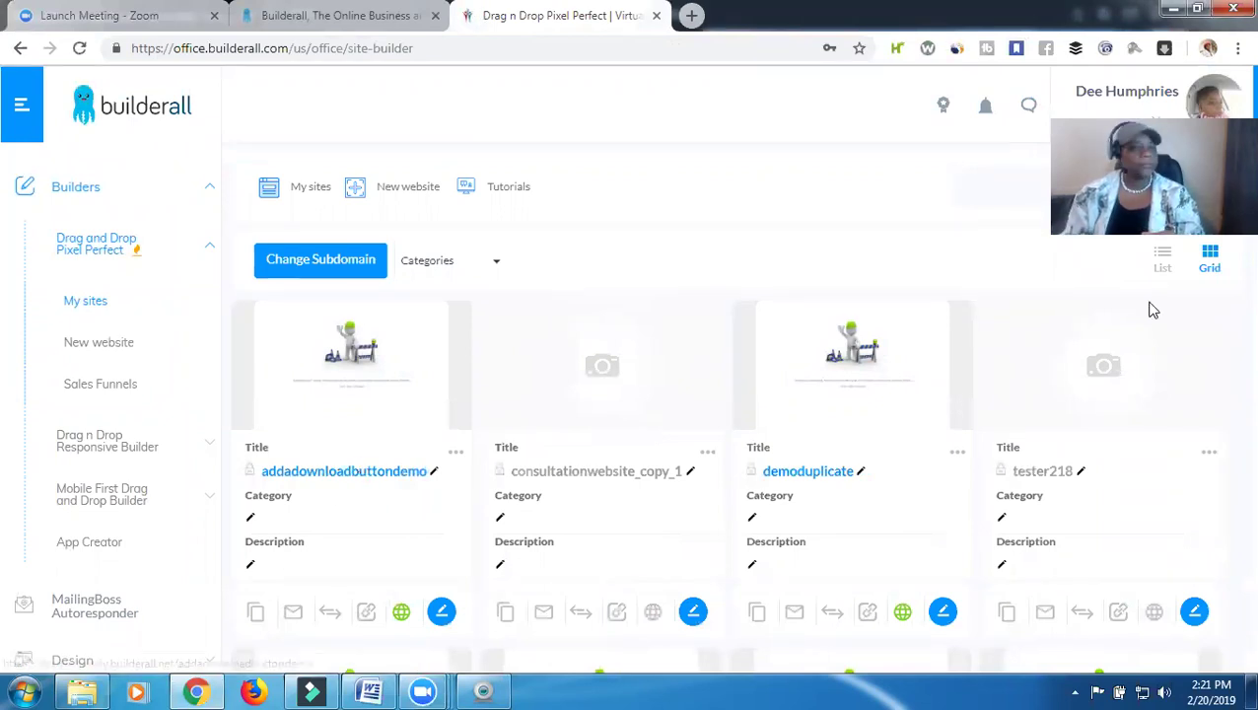
scroll(796, 314, down, 3)
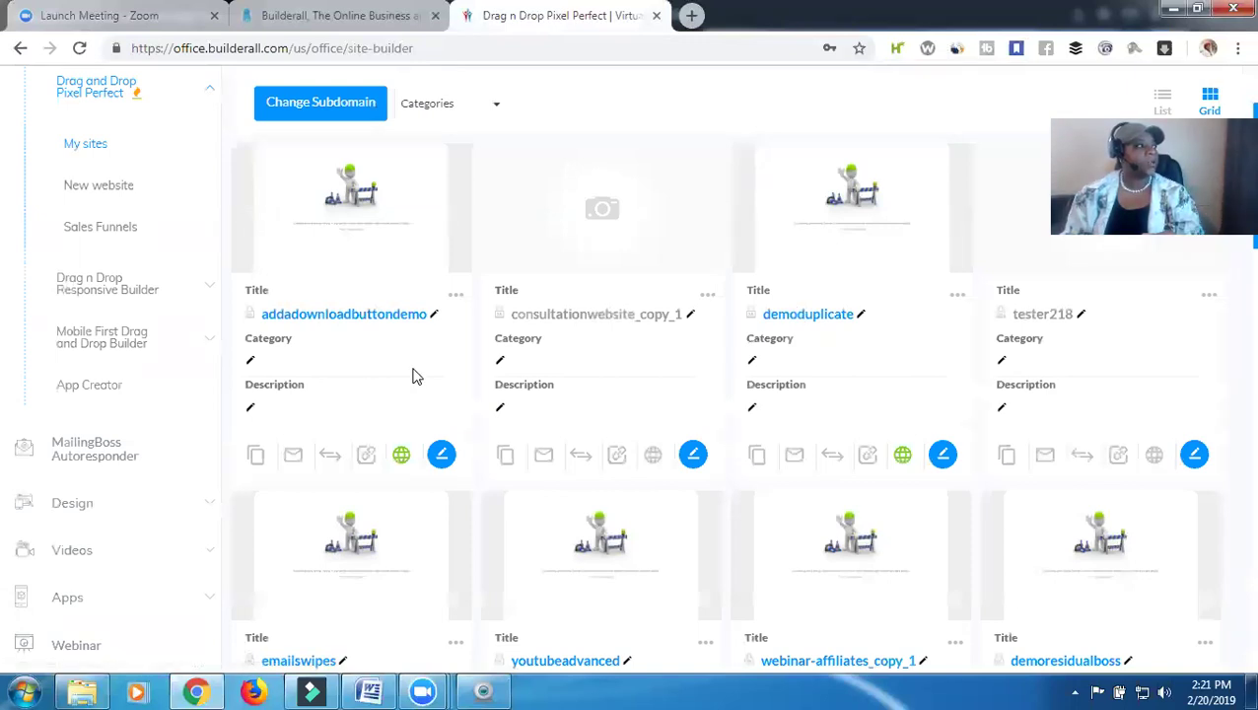
click(441, 455)
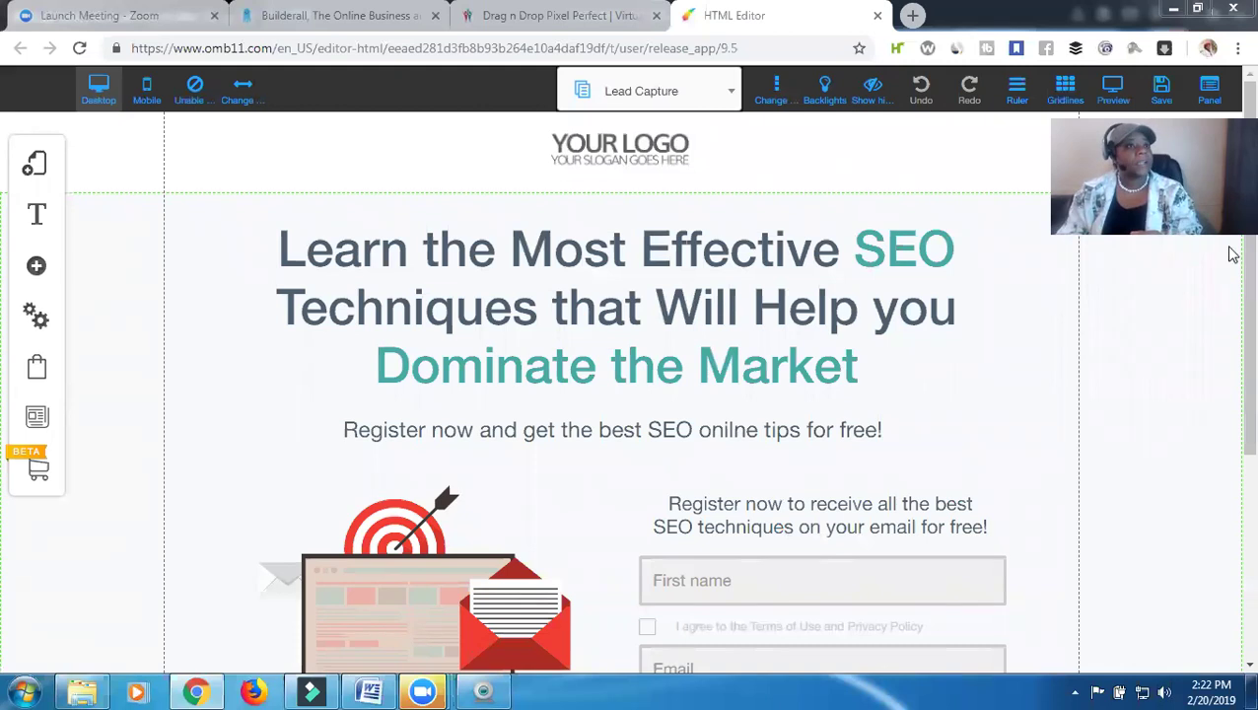
Move the SEO headline section well down the page and back up under the header to open blank space above the footer.
scroll(1231, 296, down, 2)
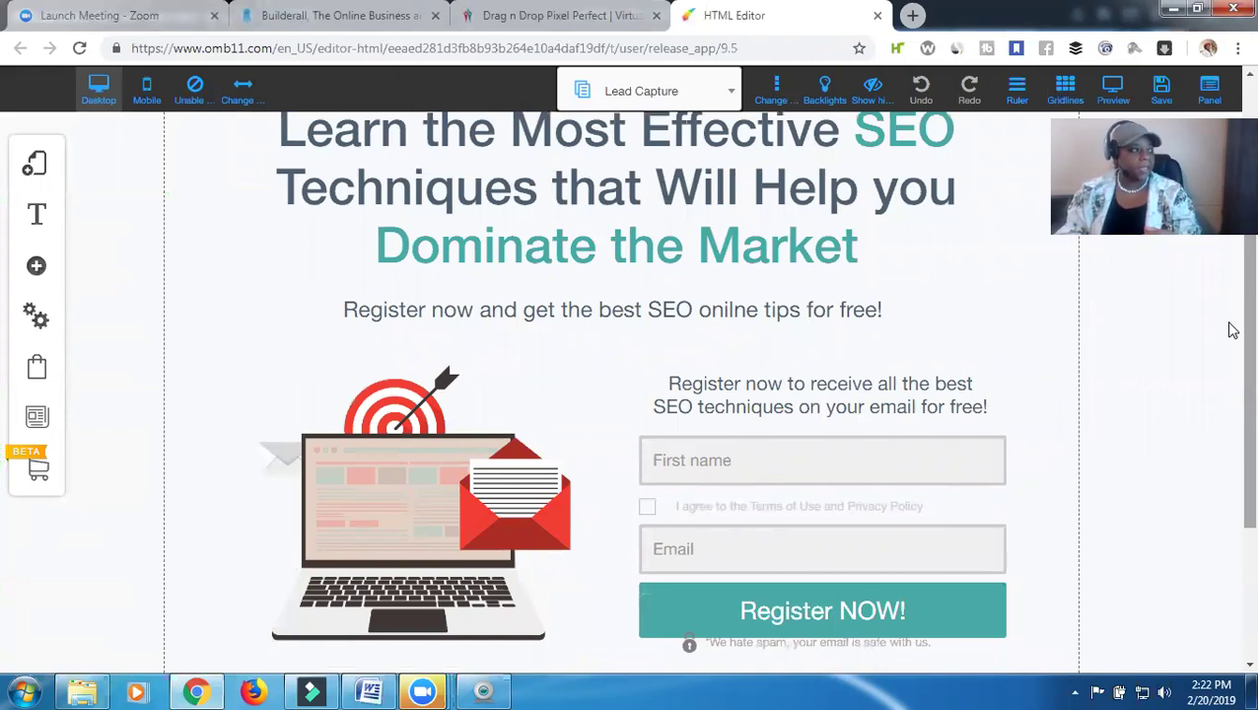
scroll(1229, 357, down, 2)
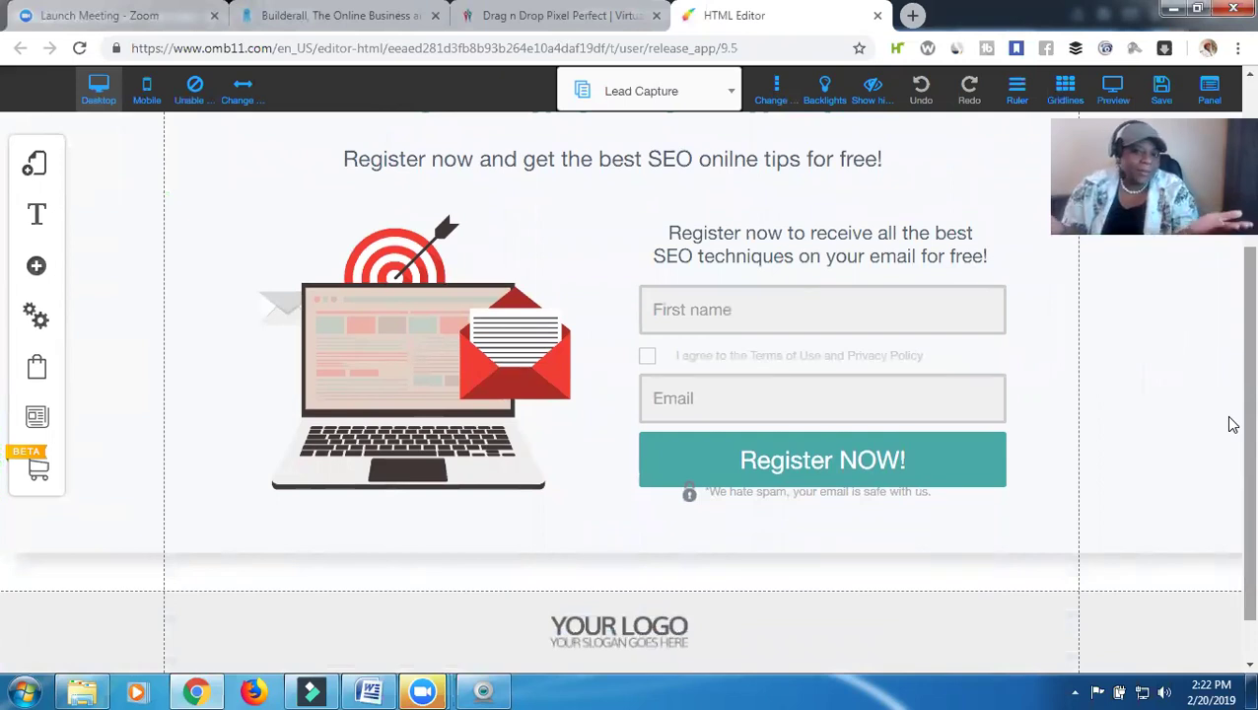
scroll(1228, 395, up, 3)
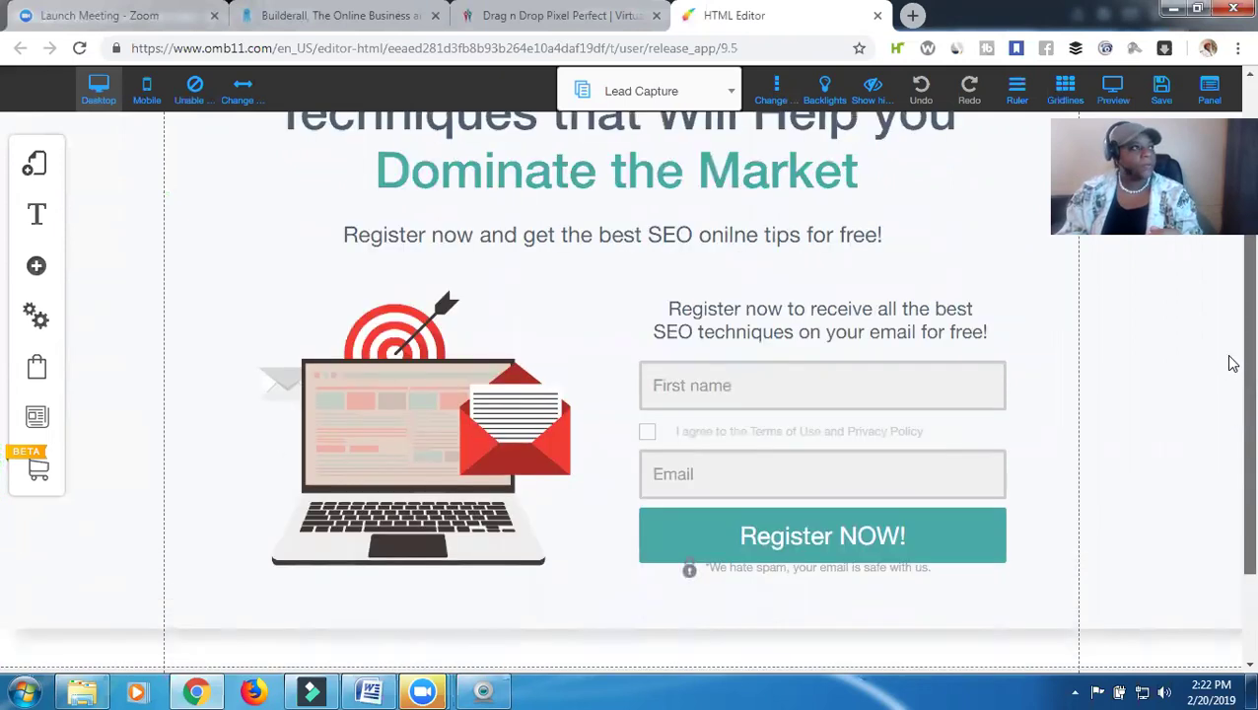
scroll(1231, 252, up, 1)
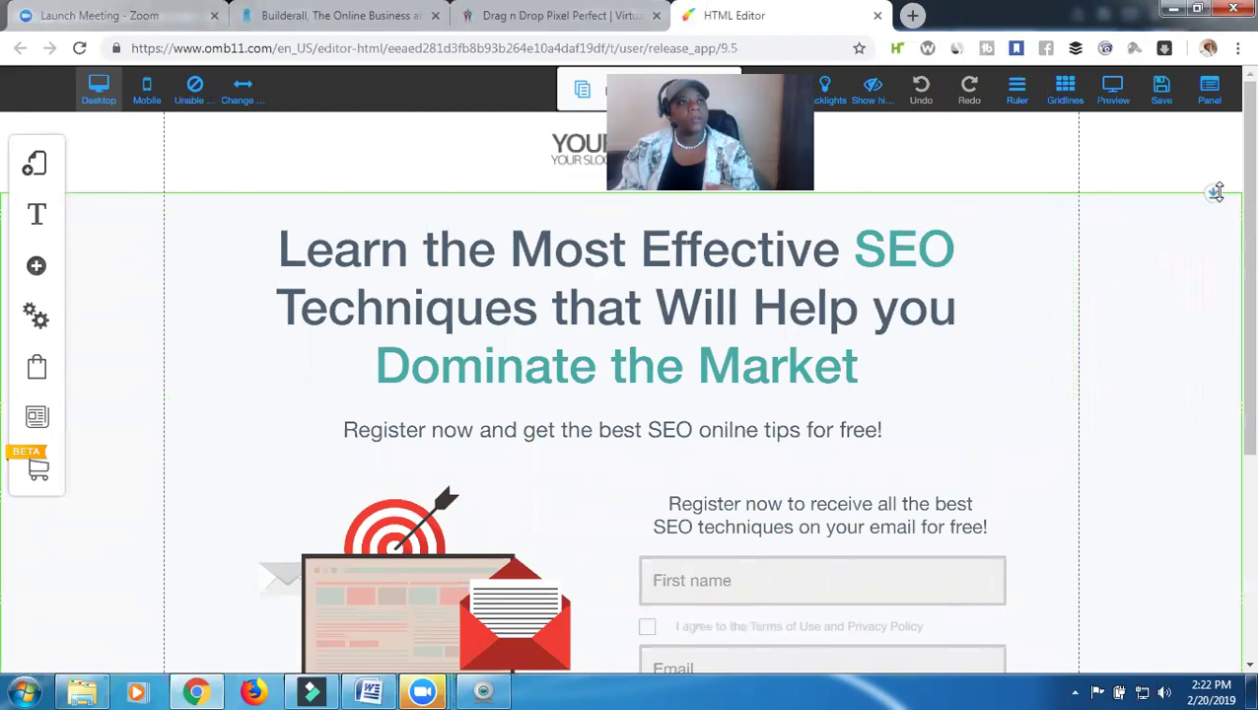
drag(1214, 191, 1226, 491)
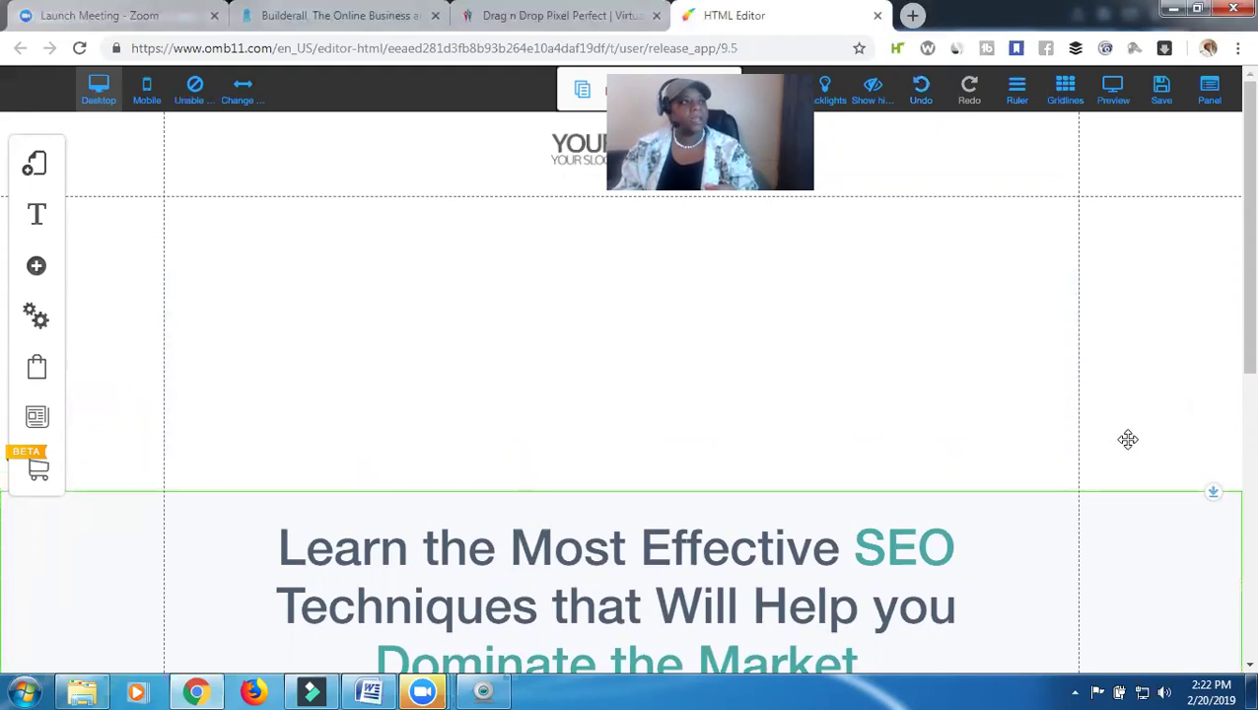
scroll(1127, 437, down, 3)
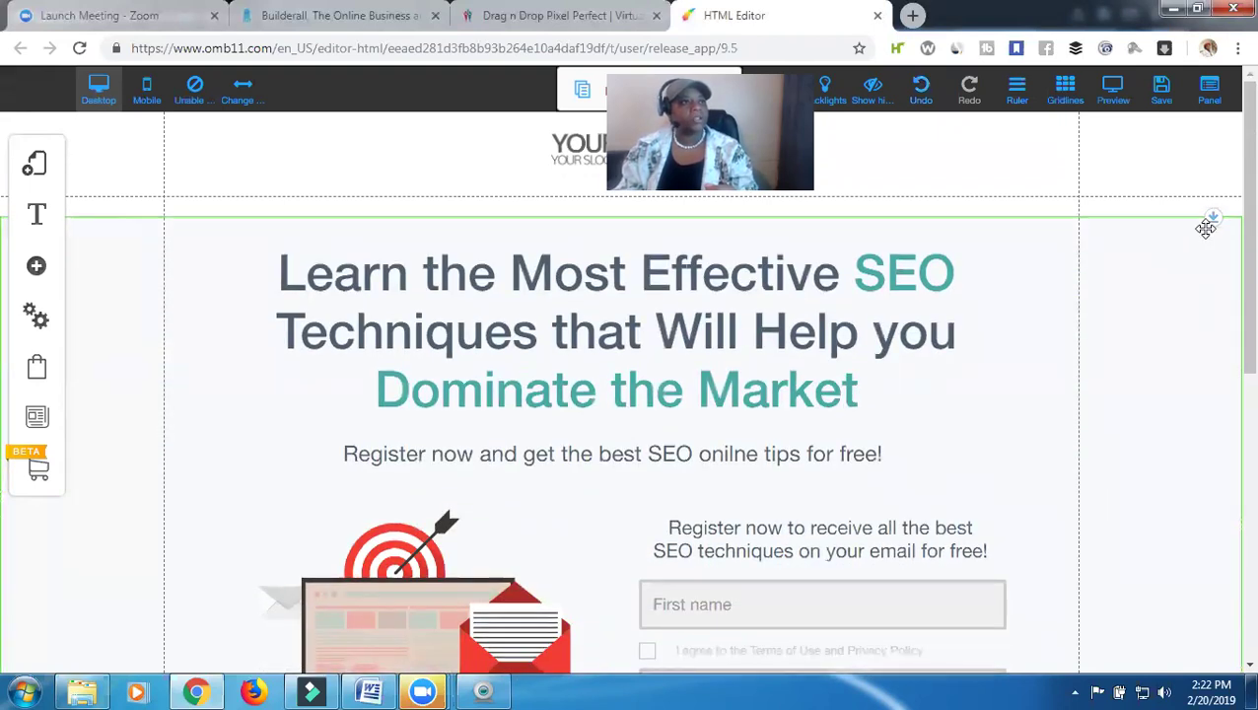
drag(1213, 210, 1213, 189)
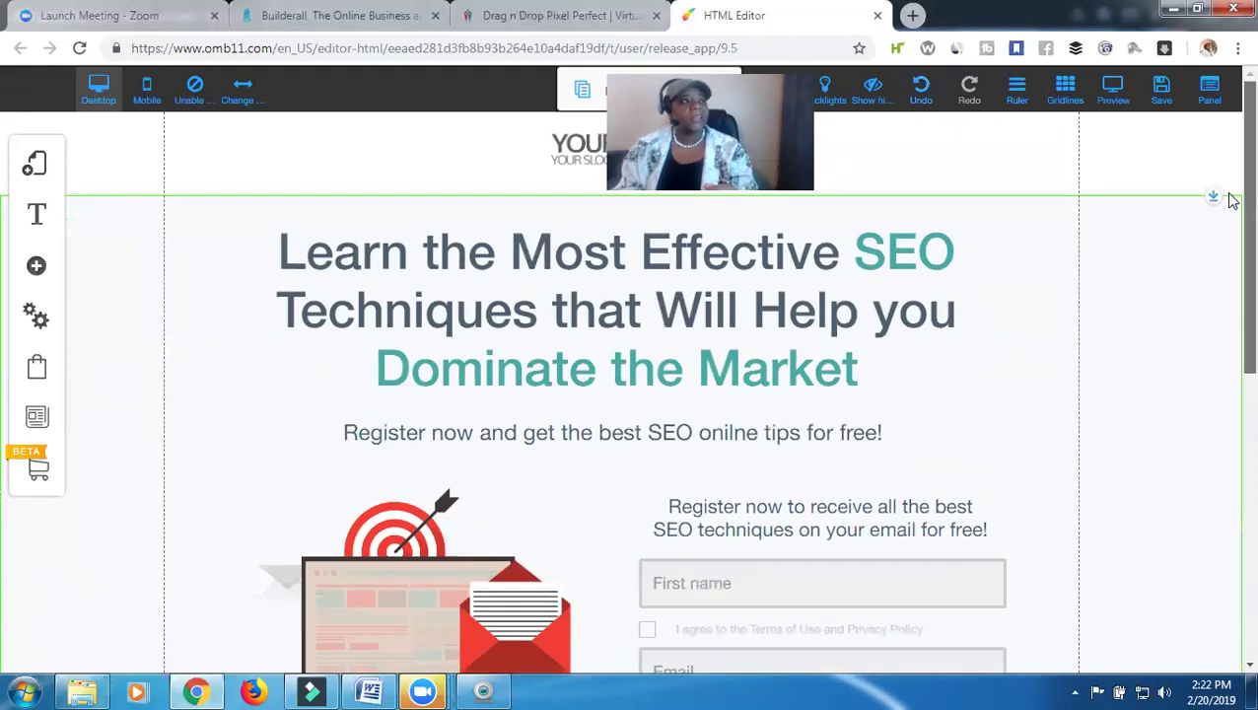
Add a plain Image element to the blank area above the footer and shift it up so it sits closer to the section above.
scroll(1230, 269, down, 3)
scroll(1229, 366, down, 3)
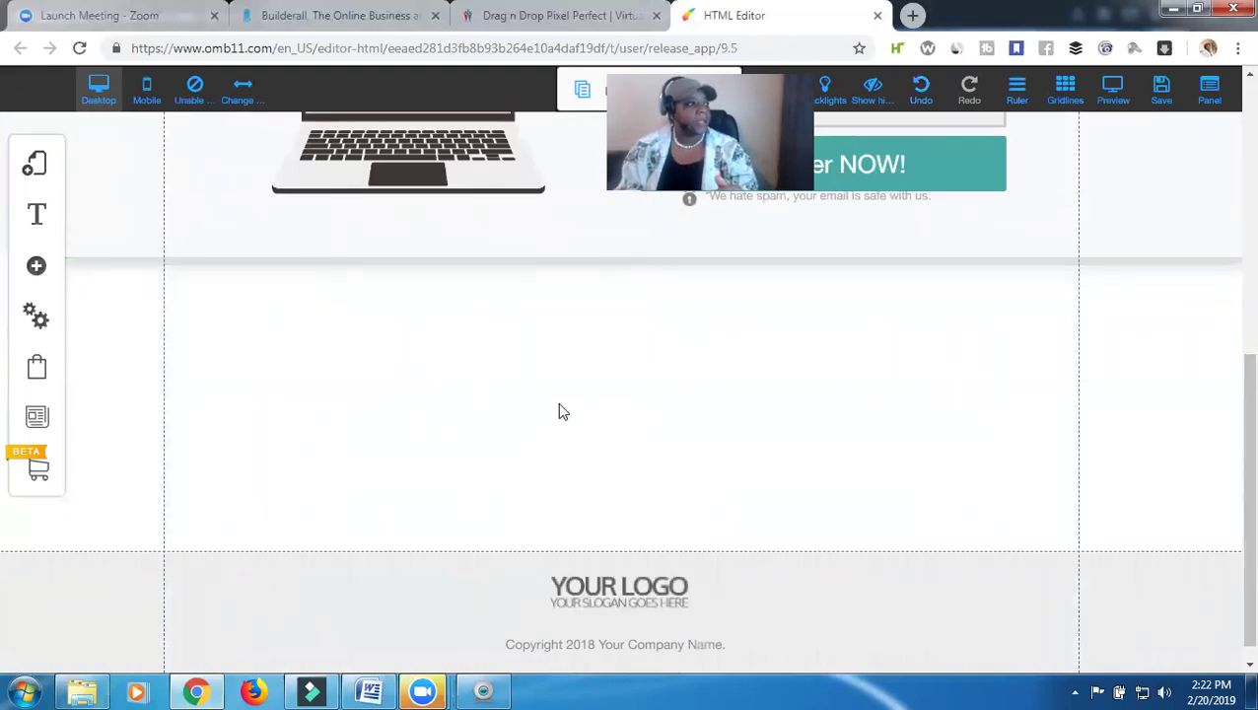
click(37, 270)
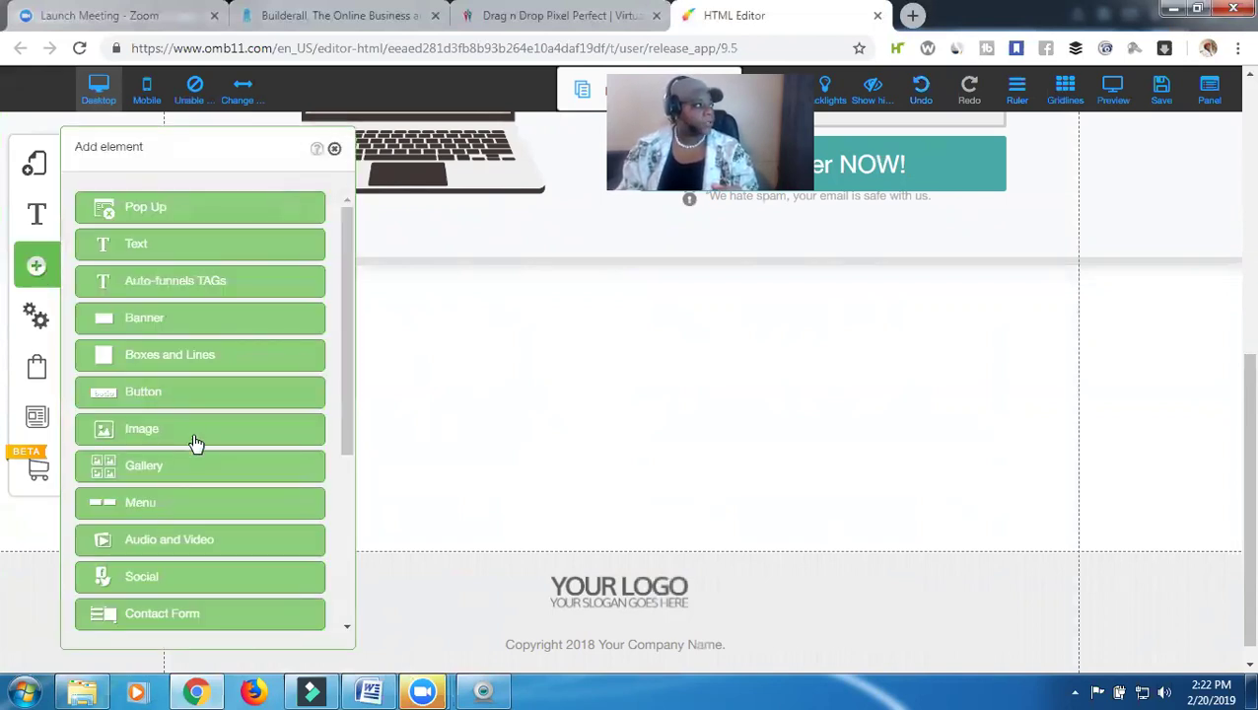
click(195, 434)
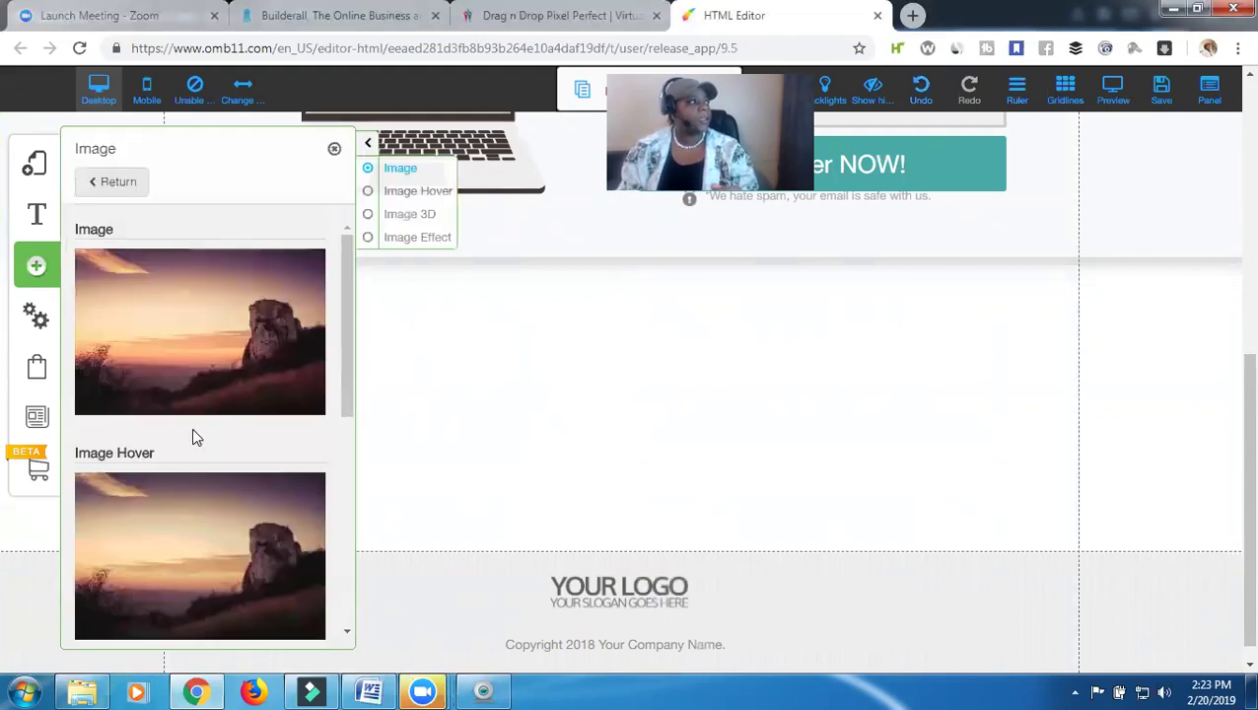
click(202, 342)
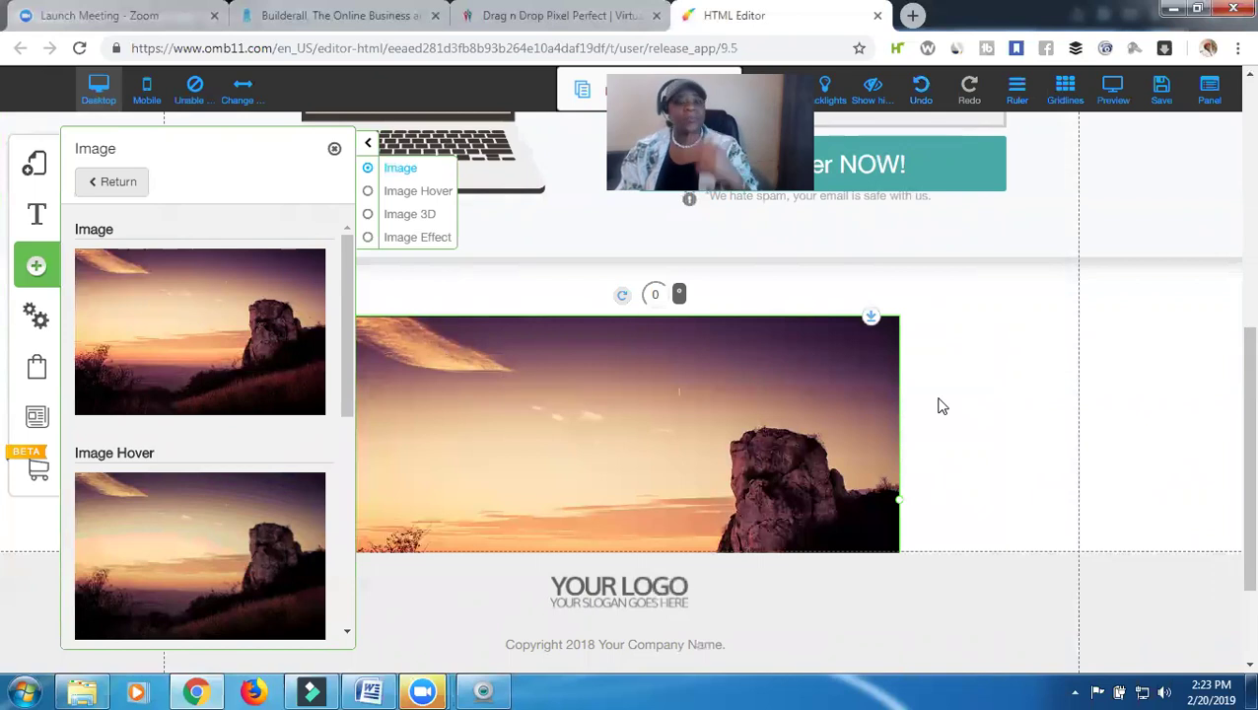
click(1006, 356)
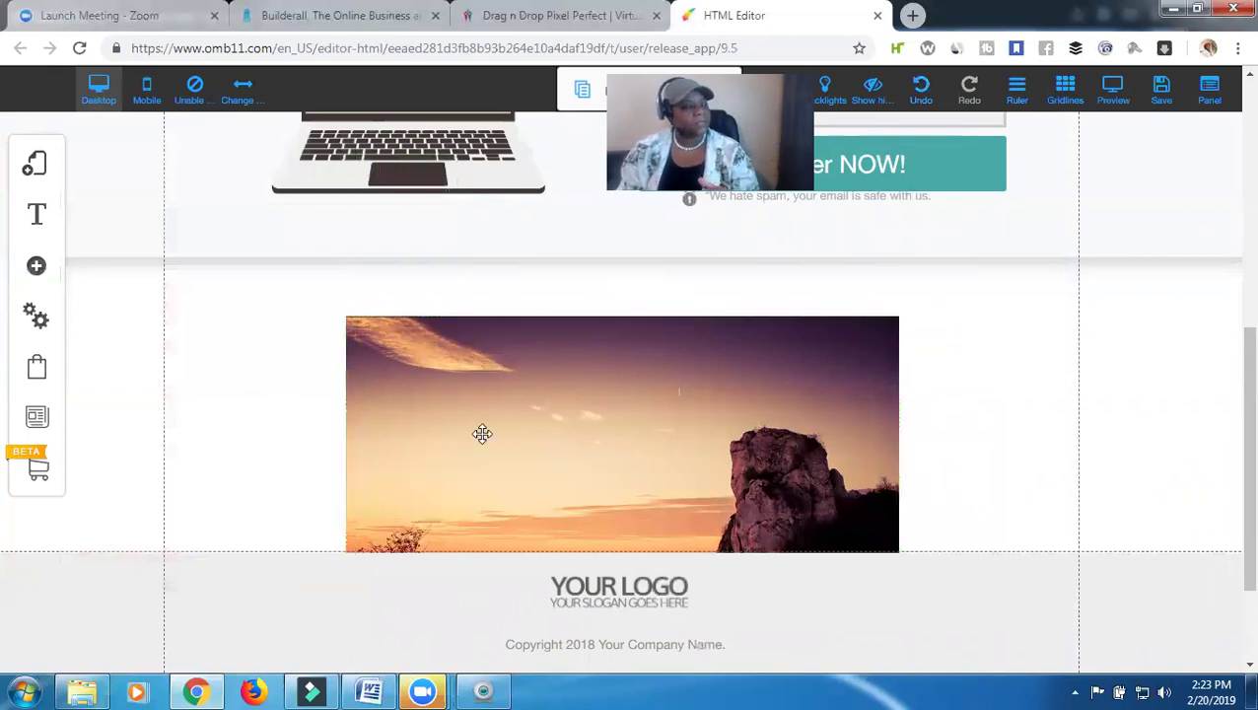
click(713, 459)
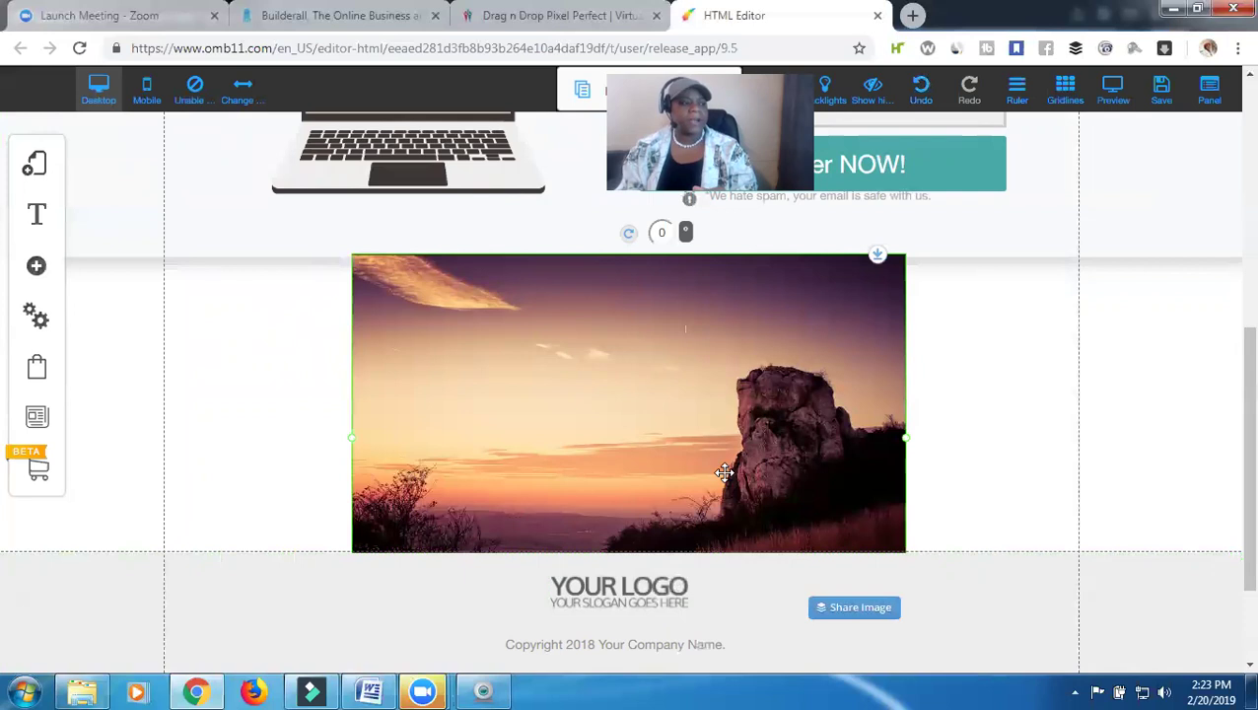
Replace the placeholder picture with the uploaded file "Builderall Overview yt thumbnail" from the Builderall documents folder.
click(625, 392)
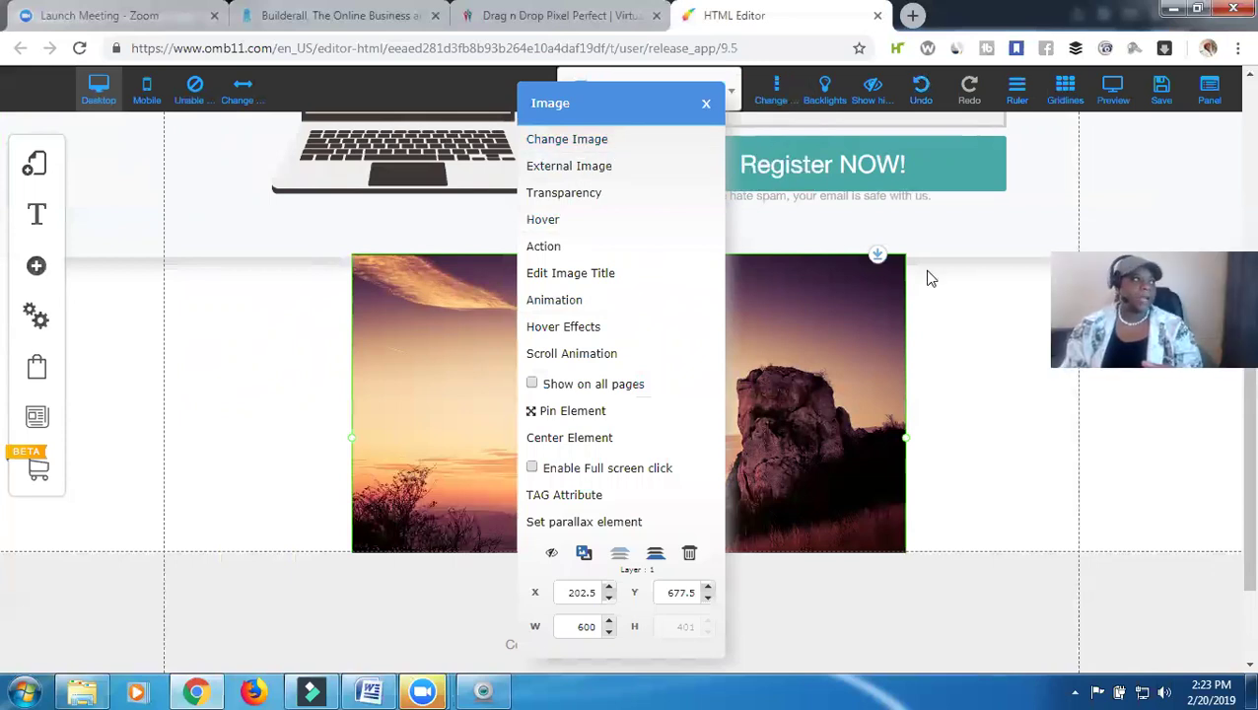
click(583, 145)
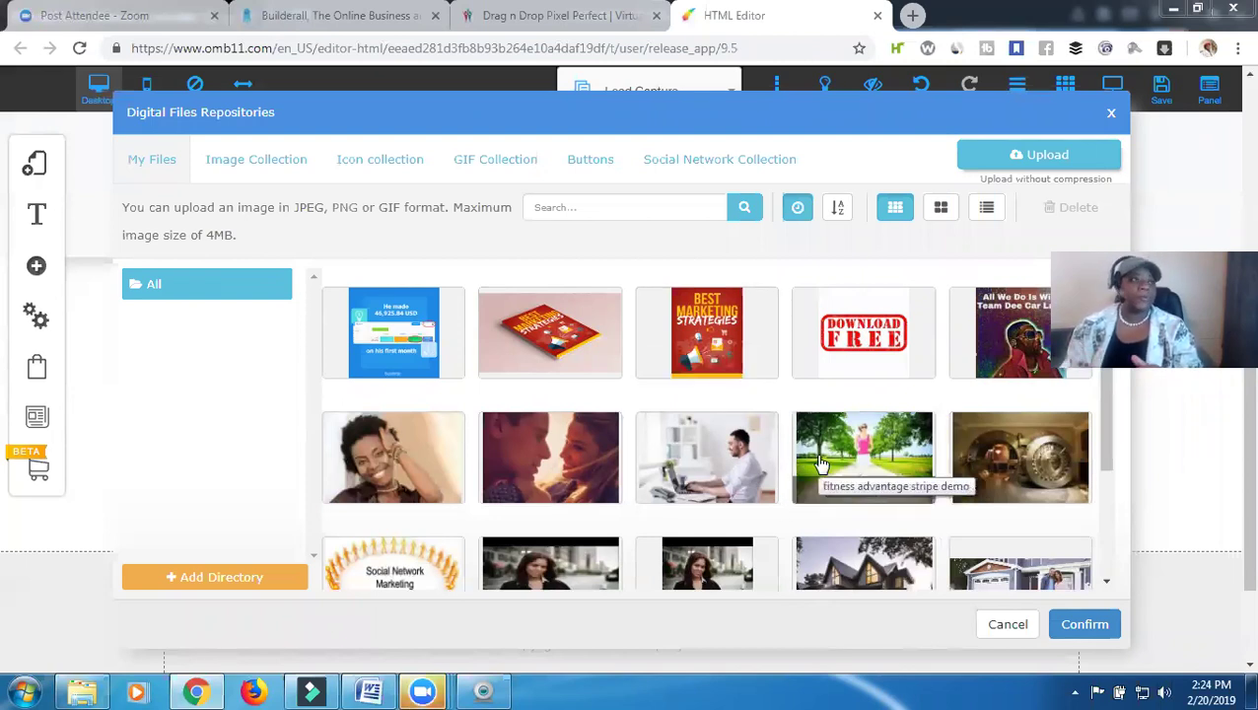
click(1038, 158)
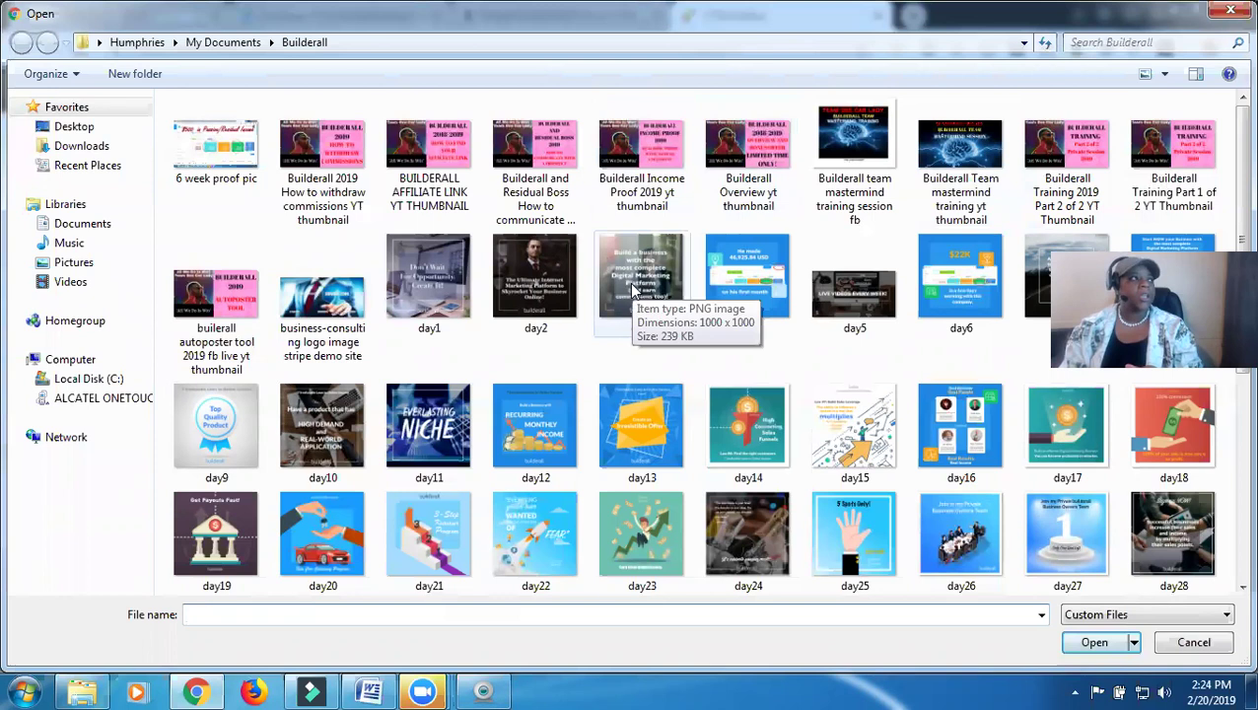
double_click(763, 155)
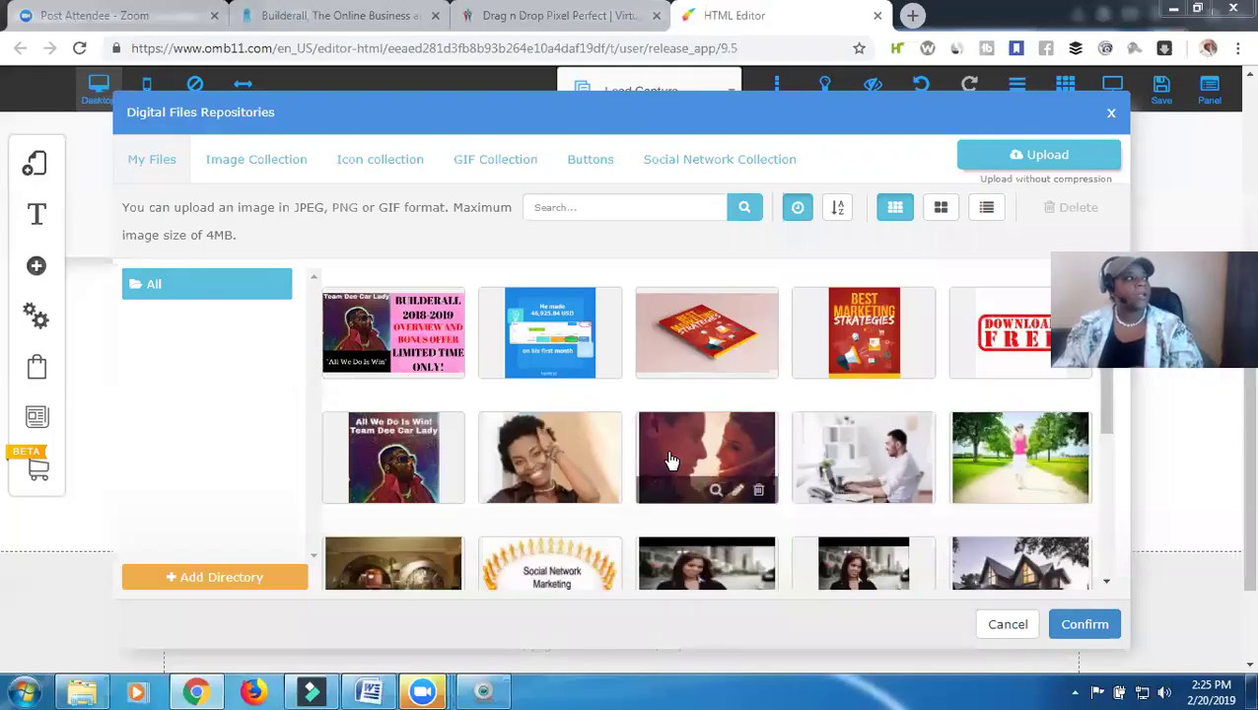
click(449, 324)
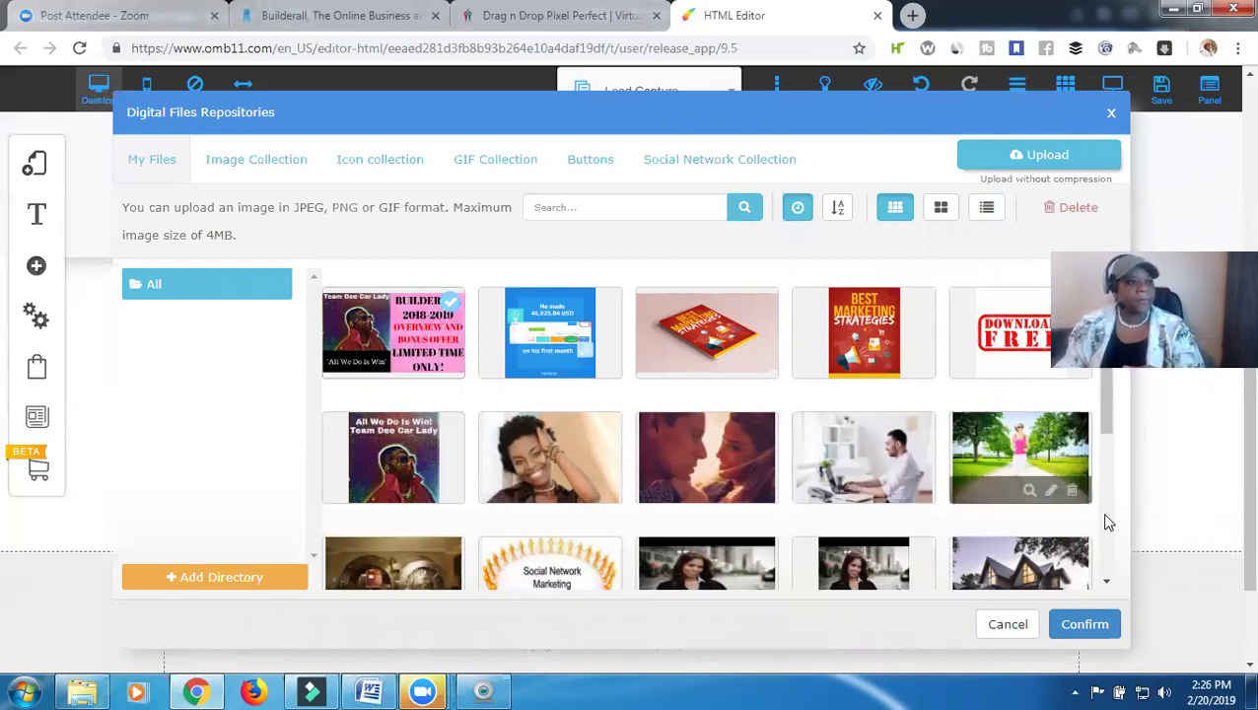
click(1085, 624)
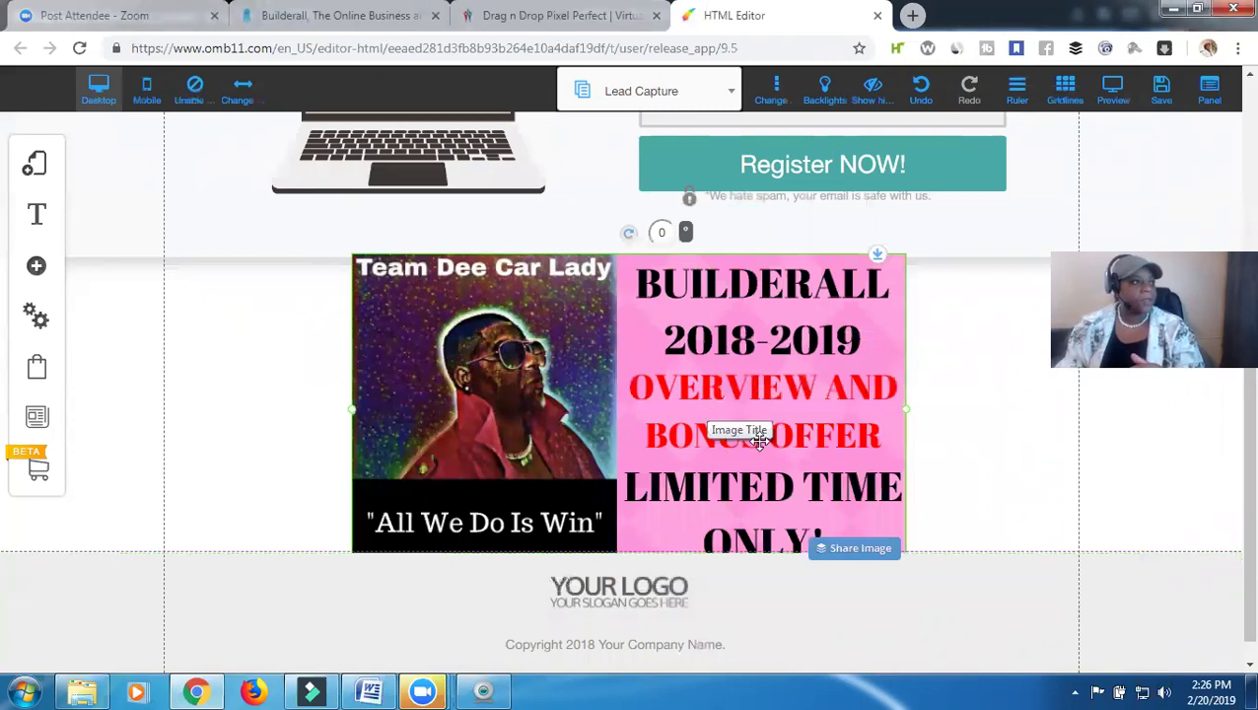
Shrink the Builderall thumbnail image to about 447 px wide and position it near the middle of the blank area above the footer.
drag(759, 415, 738, 394)
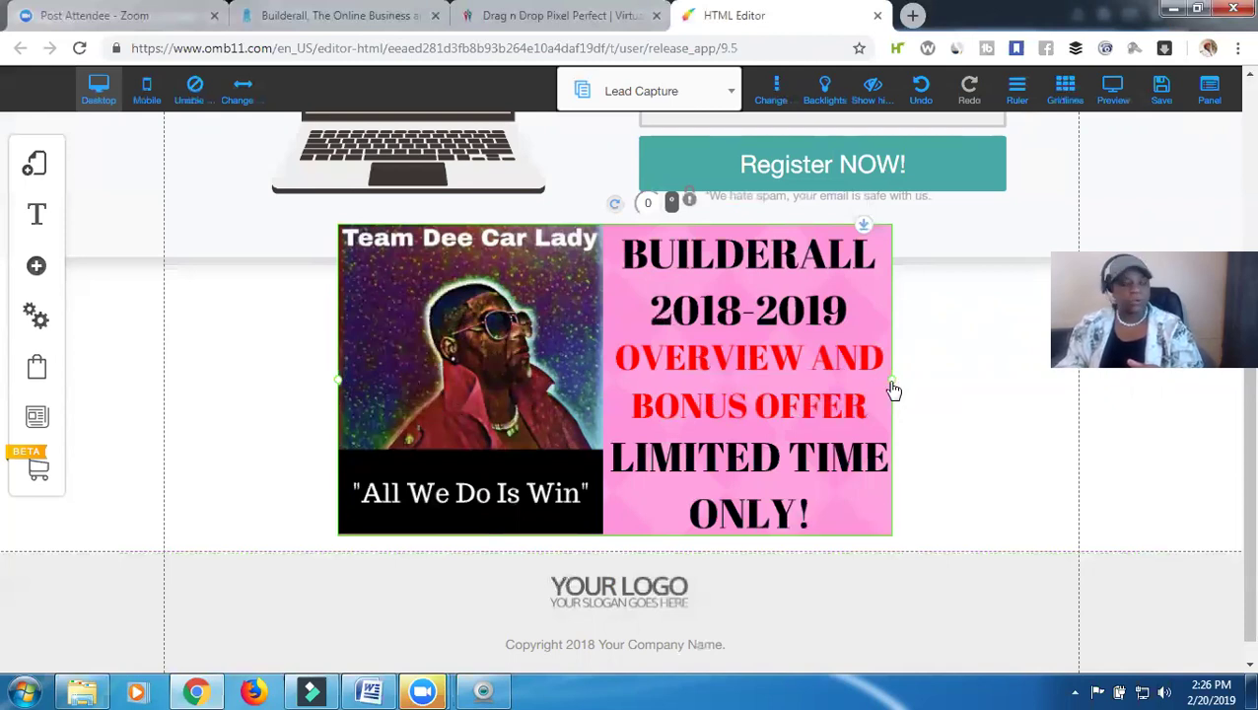
drag(892, 390, 753, 351)
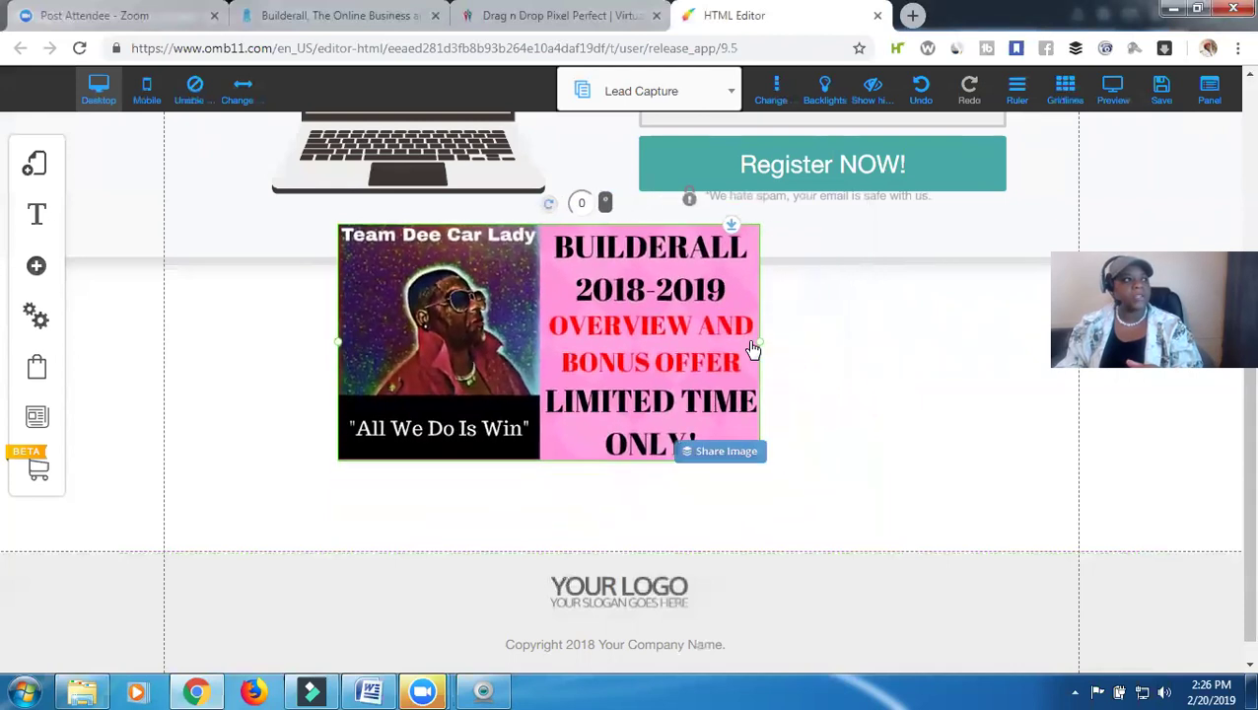
drag(624, 424, 622, 388)
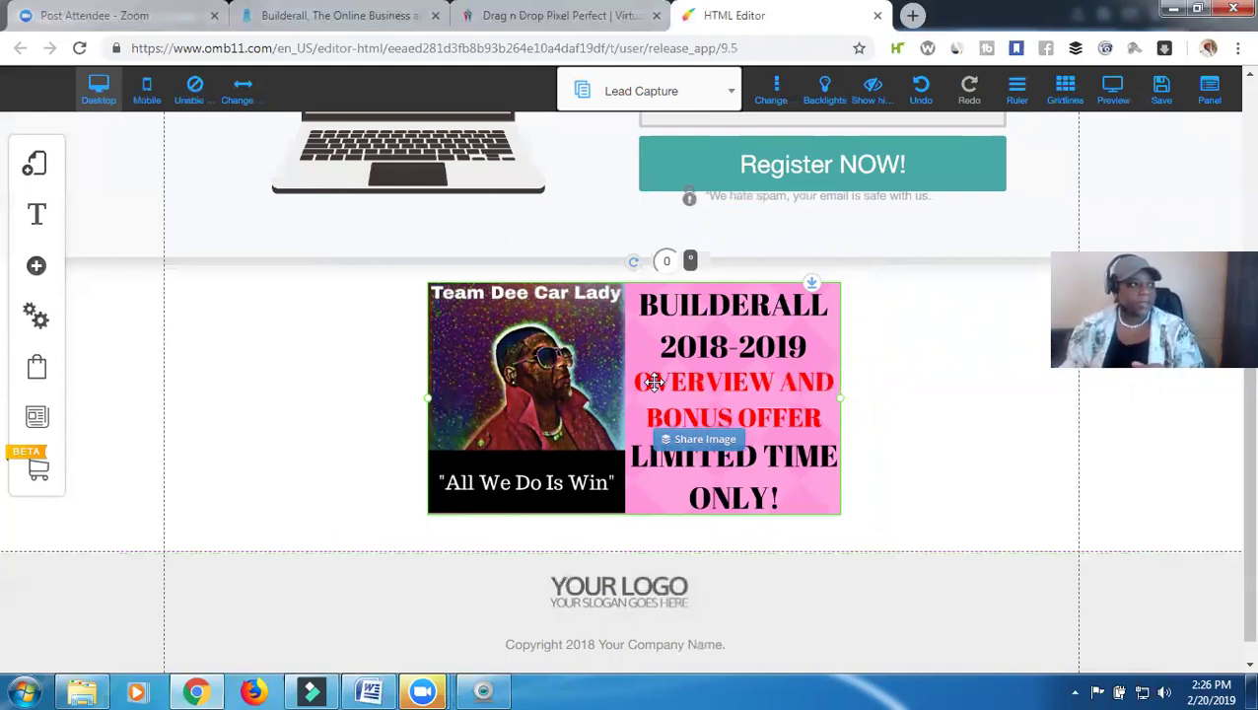
drag(654, 382, 625, 380)
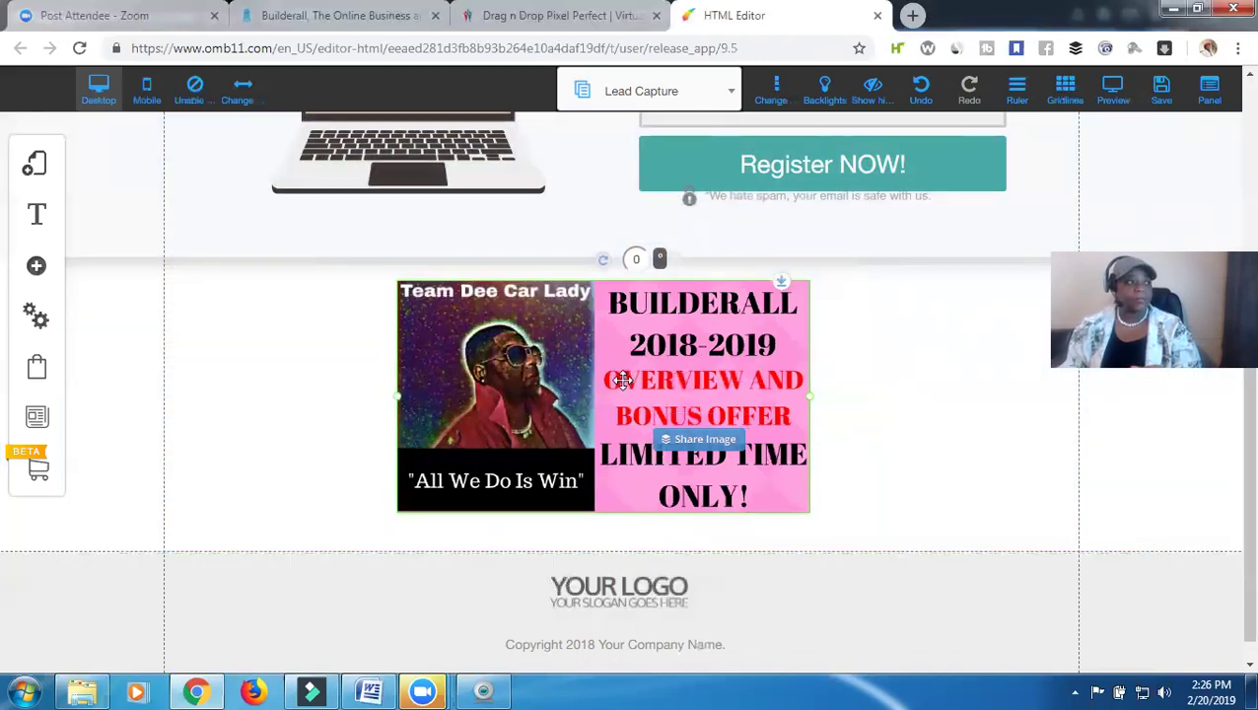
Examine the External Image link setting of the Builderall thumbnail image and leave it without saving.
right_click(623, 381)
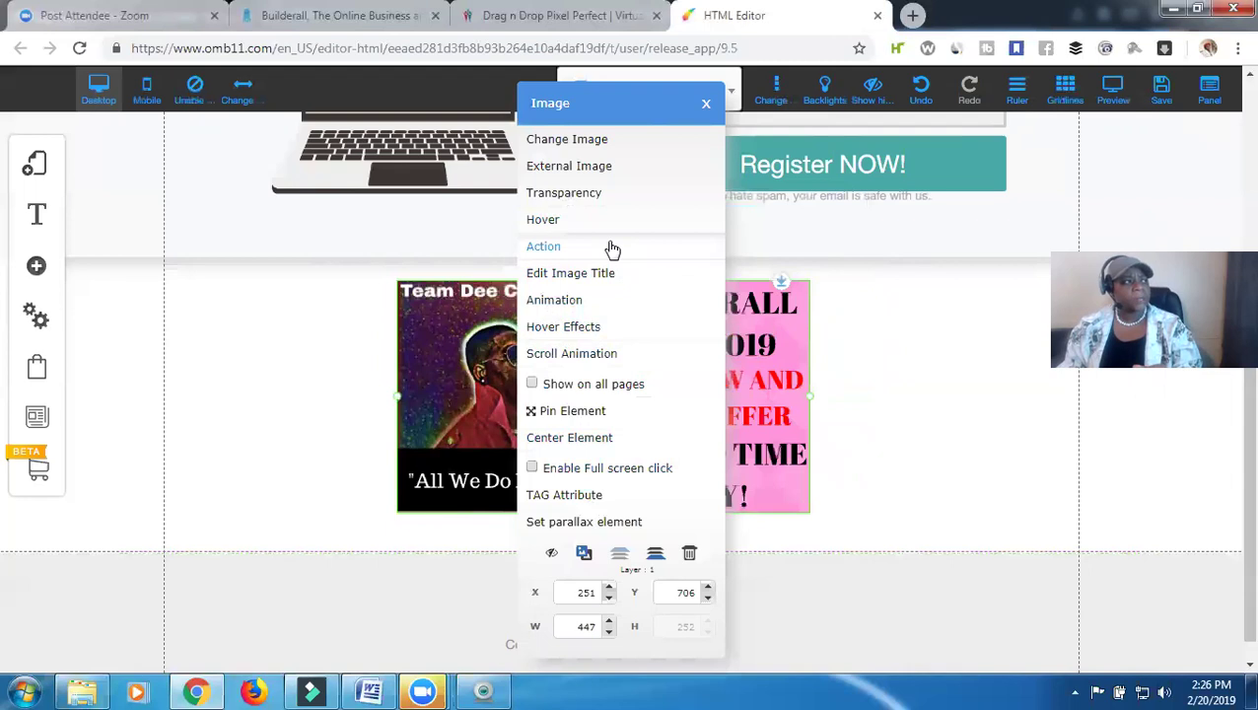
click(589, 168)
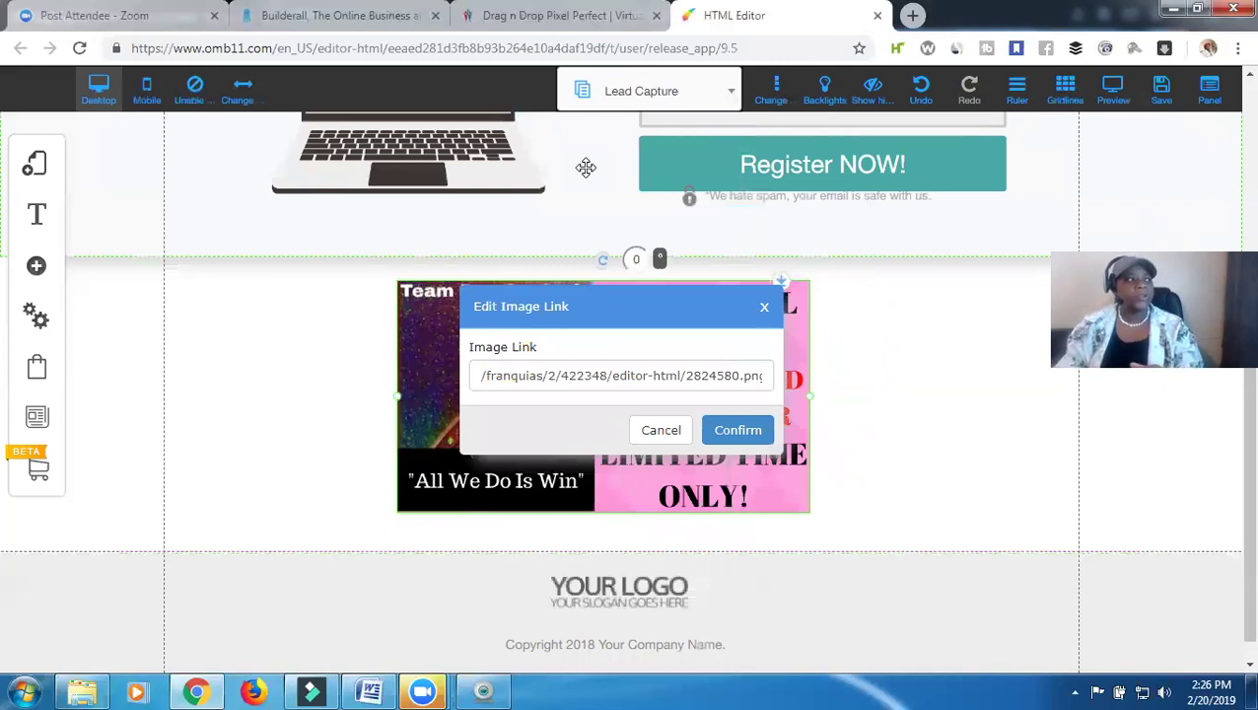
click(660, 431)
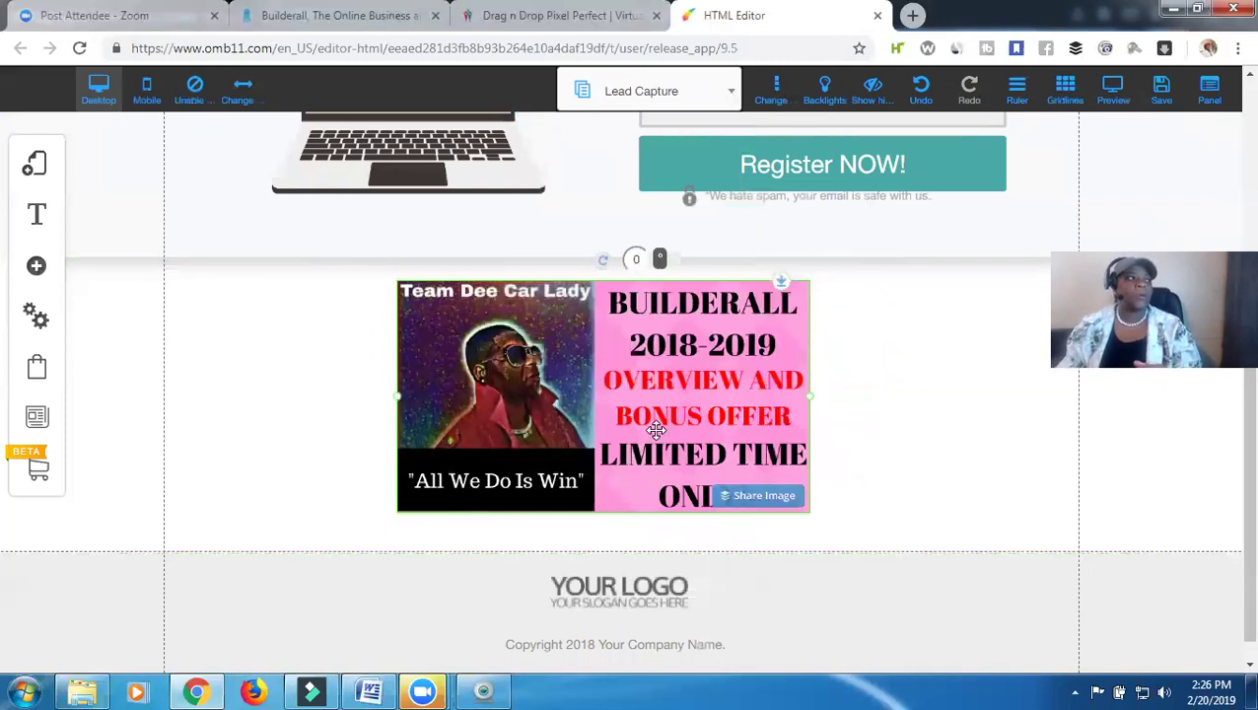
Examine the transparency setting of the Builderall thumbnail image and confirm it at 100% opacity.
click(593, 369)
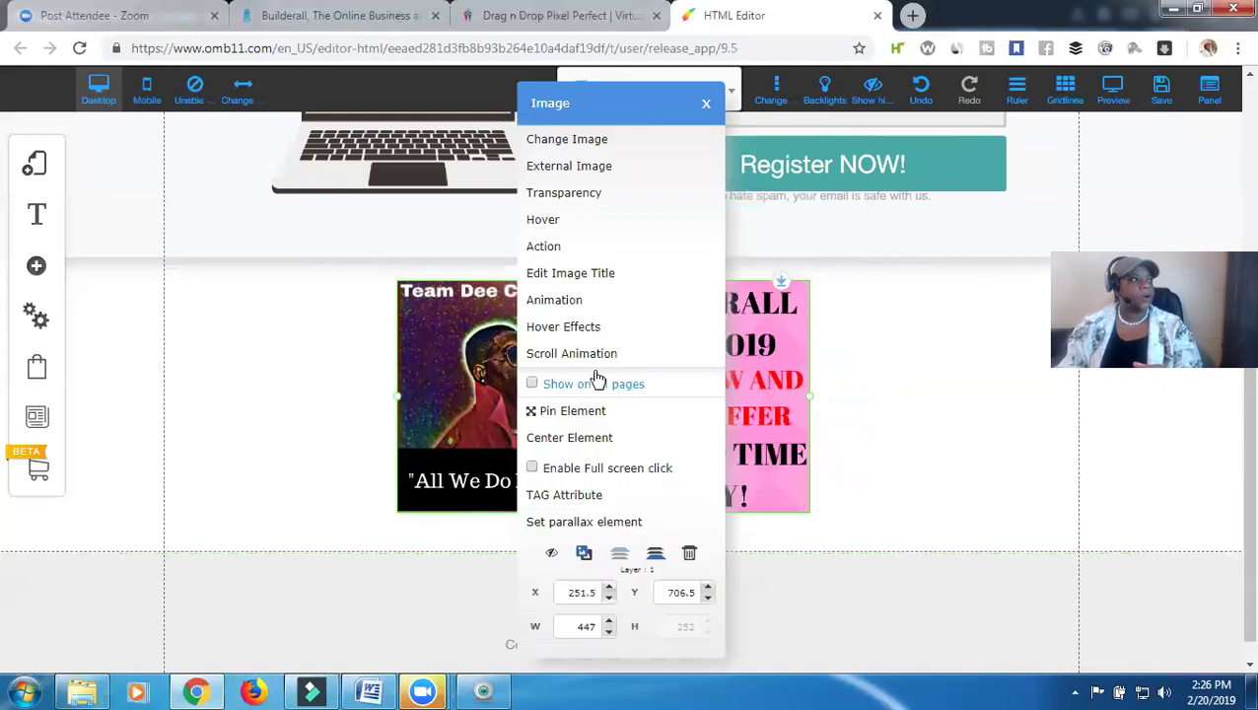
click(581, 195)
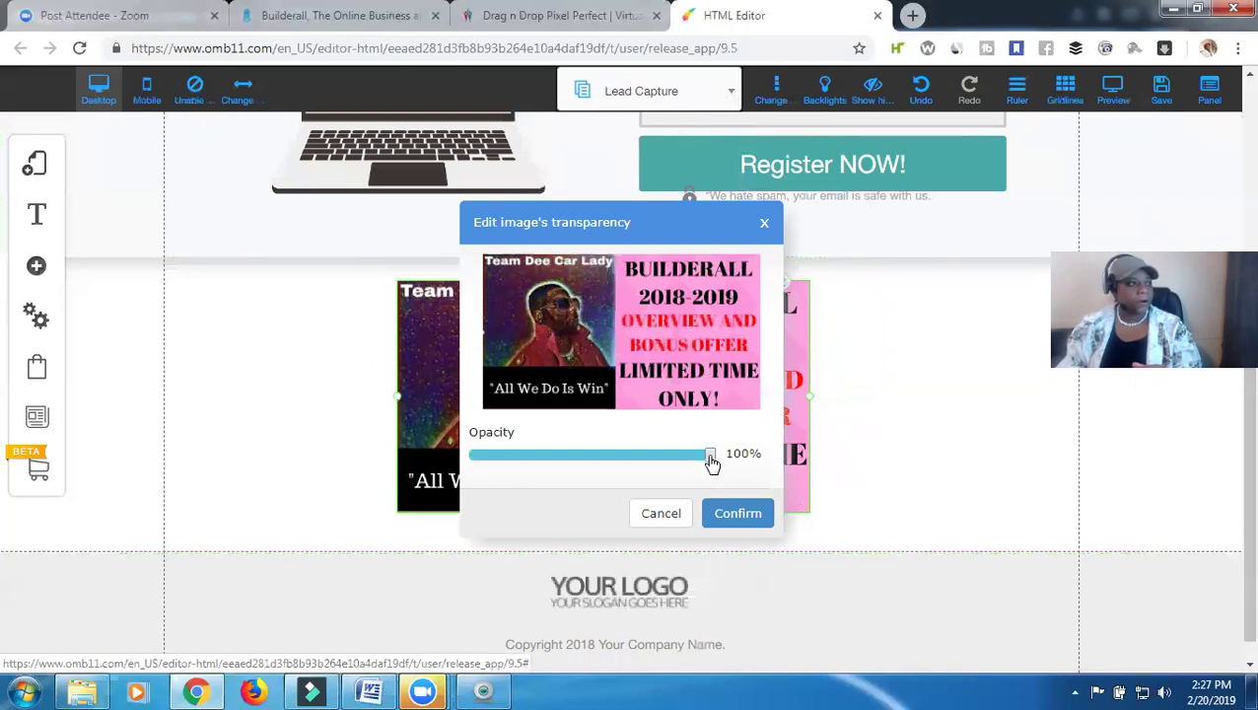
mouse_move(711, 461)
mouse_down()
mouse_move(505, 451)
mouse_move(626, 441)
mouse_move(702, 483)
mouse_move(728, 476)
mouse_up()
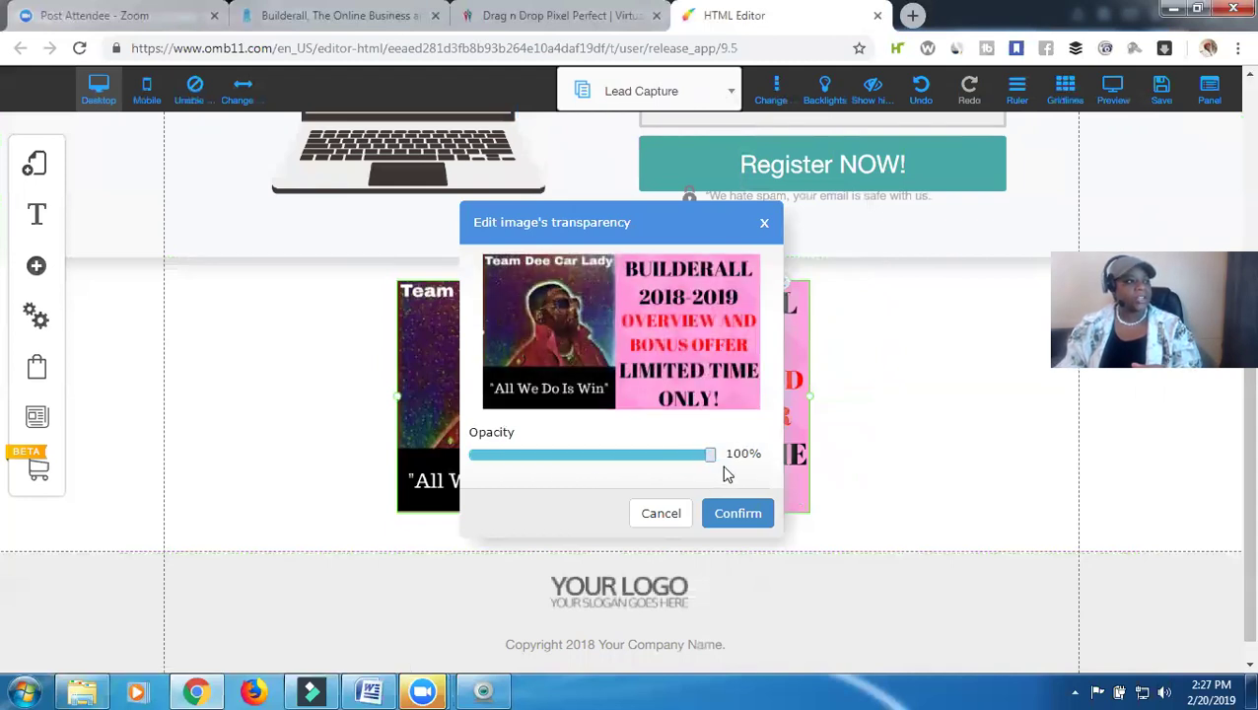
click(742, 513)
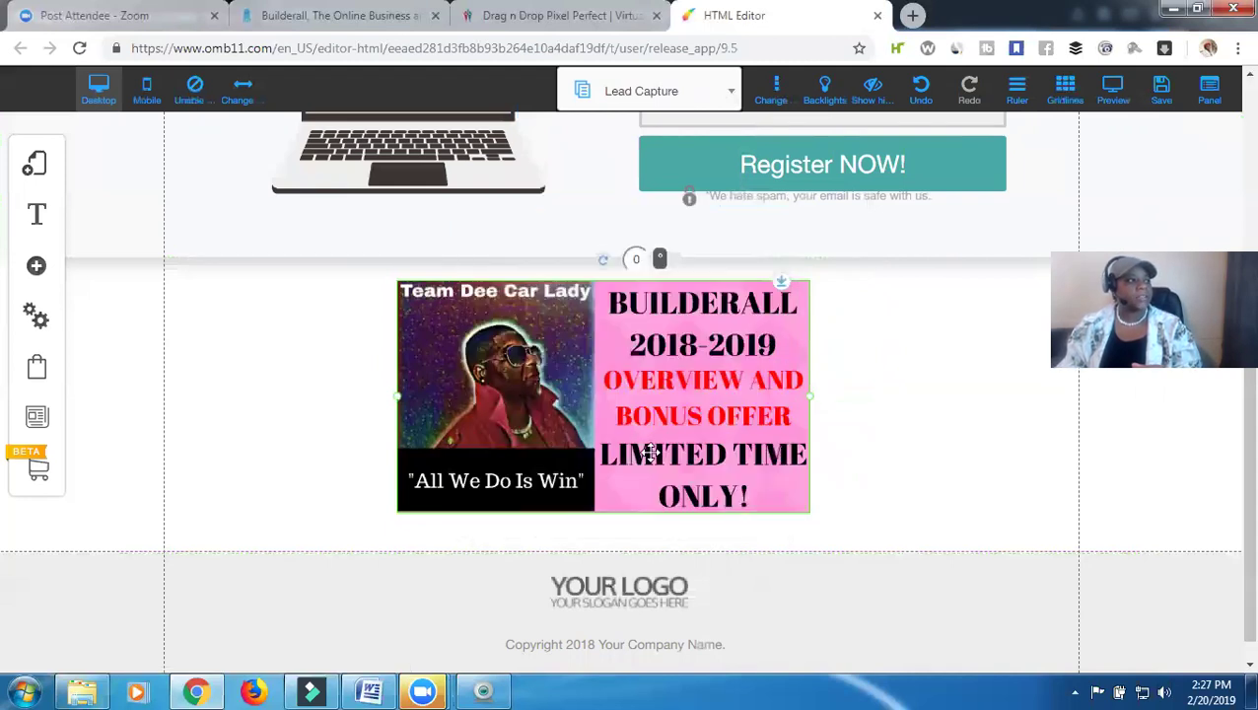
Enable the hover effect on the Builderall thumbnail image and set its hover title to "say something".
right_click(541, 385)
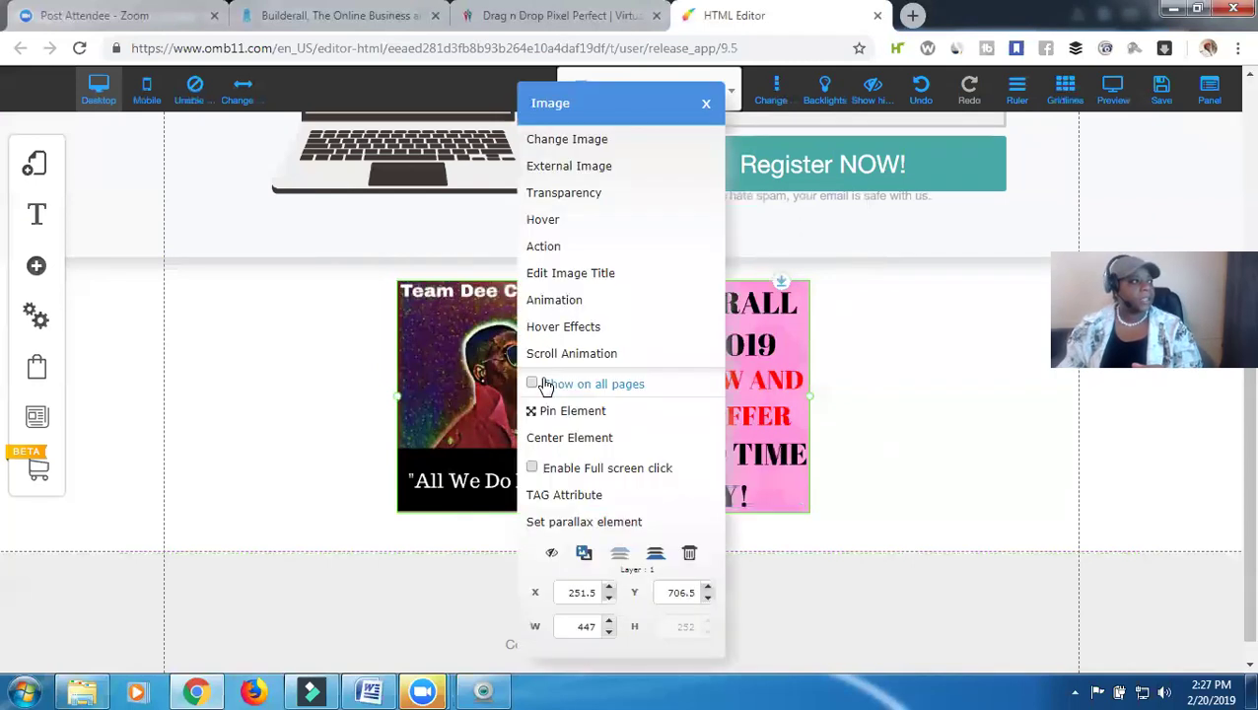
click(548, 225)
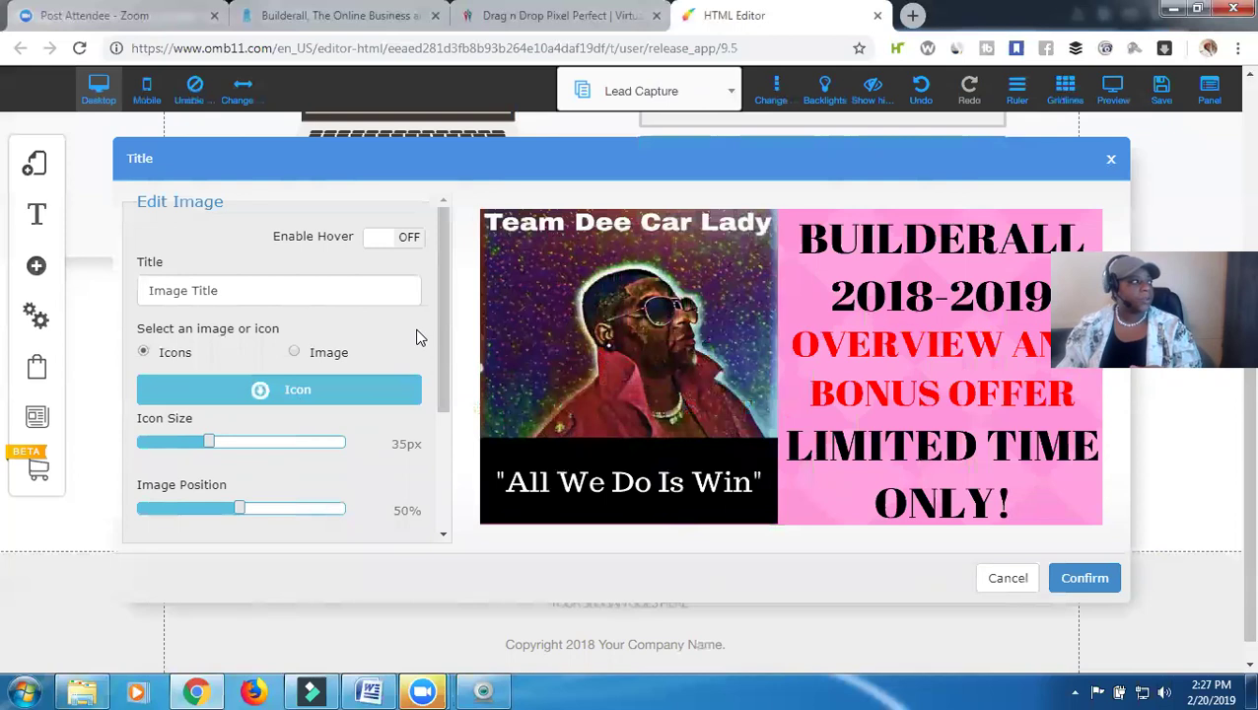
triple_click(217, 289)
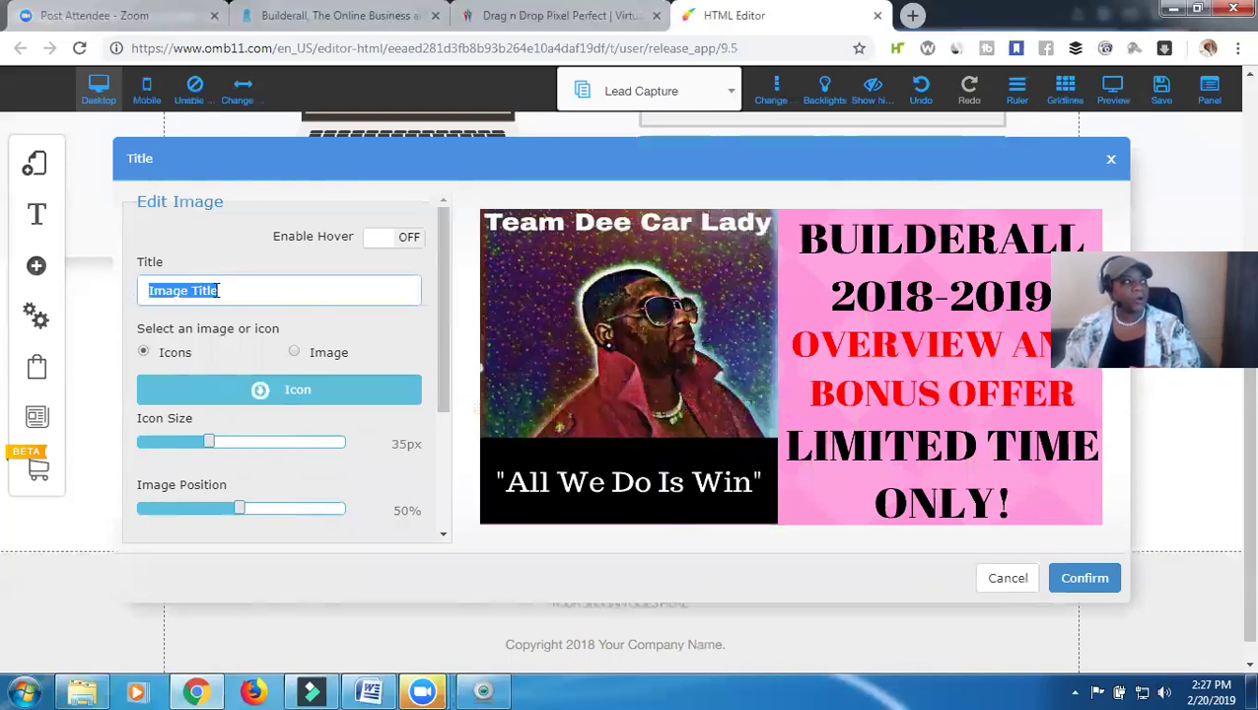
text(say something)
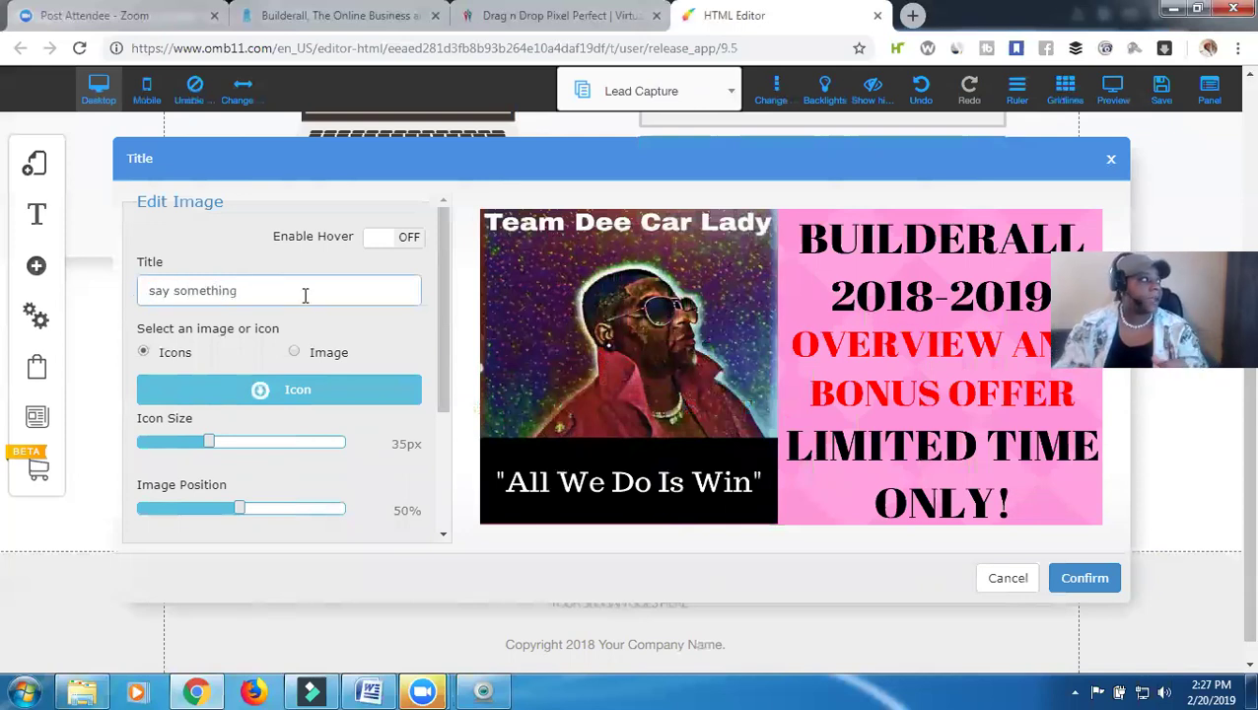
click(401, 246)
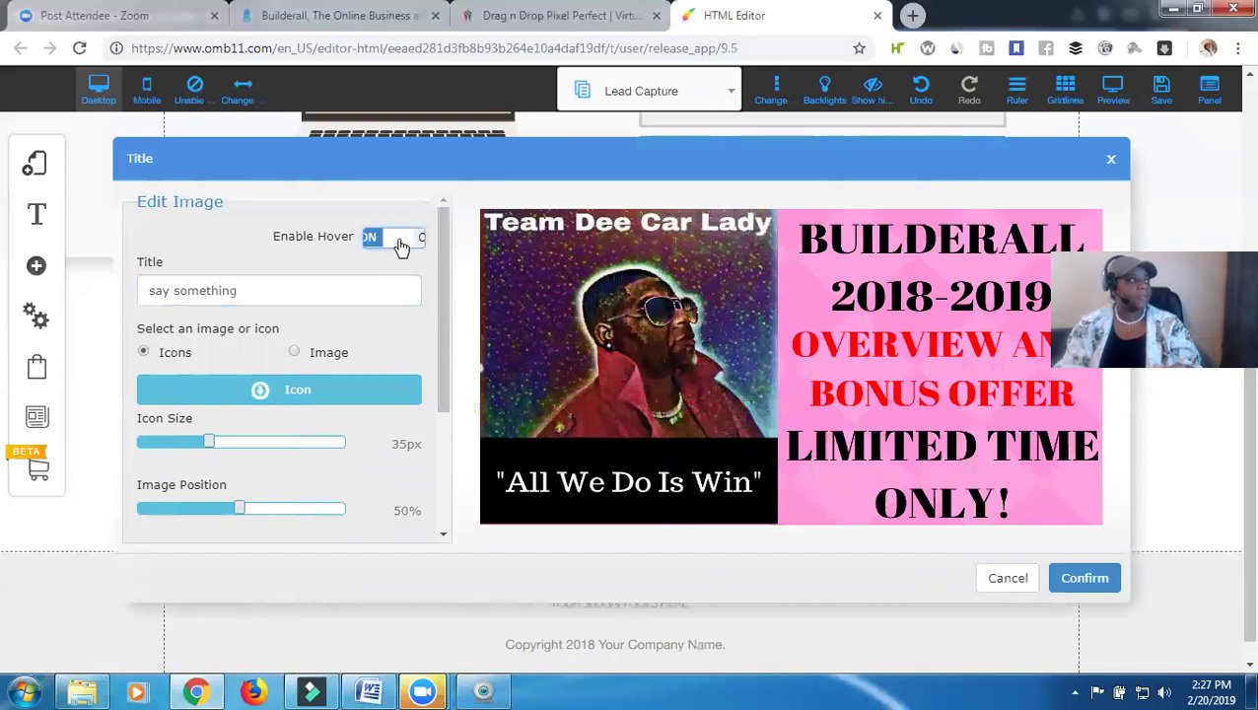
Try bright green as the overlay colour of the thumbnail's hover effect.
drag(438, 294, 440, 392)
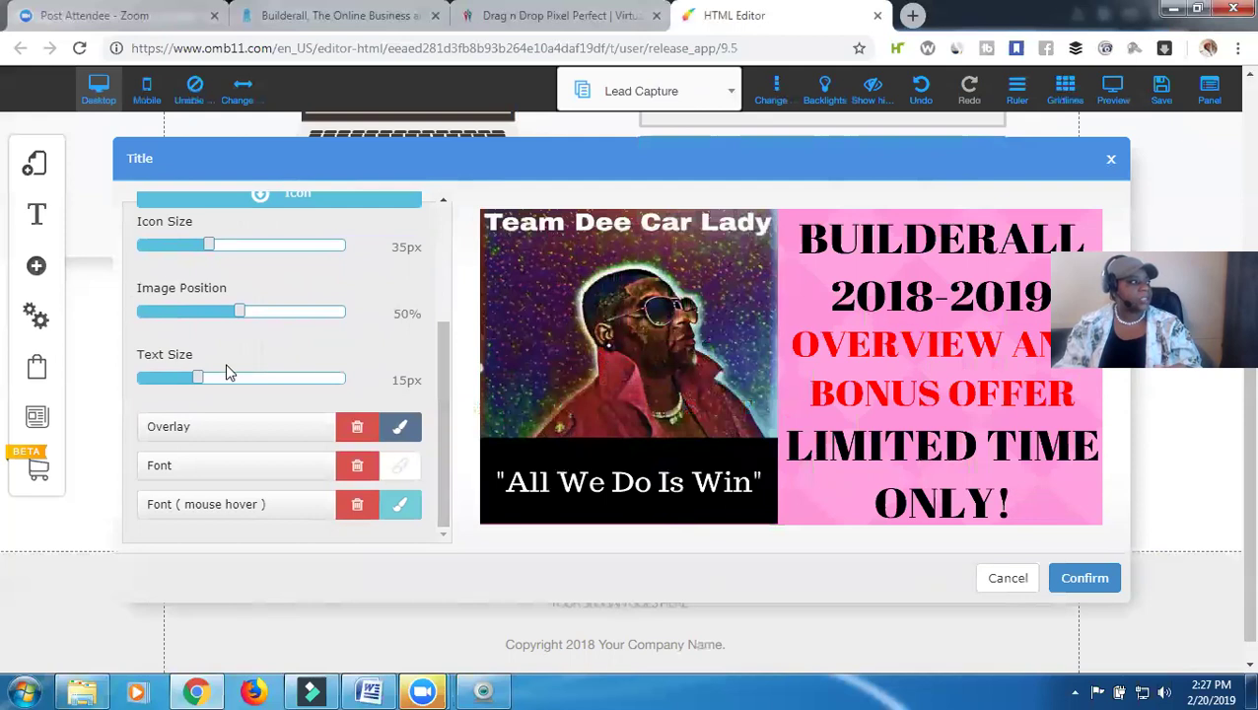
click(405, 428)
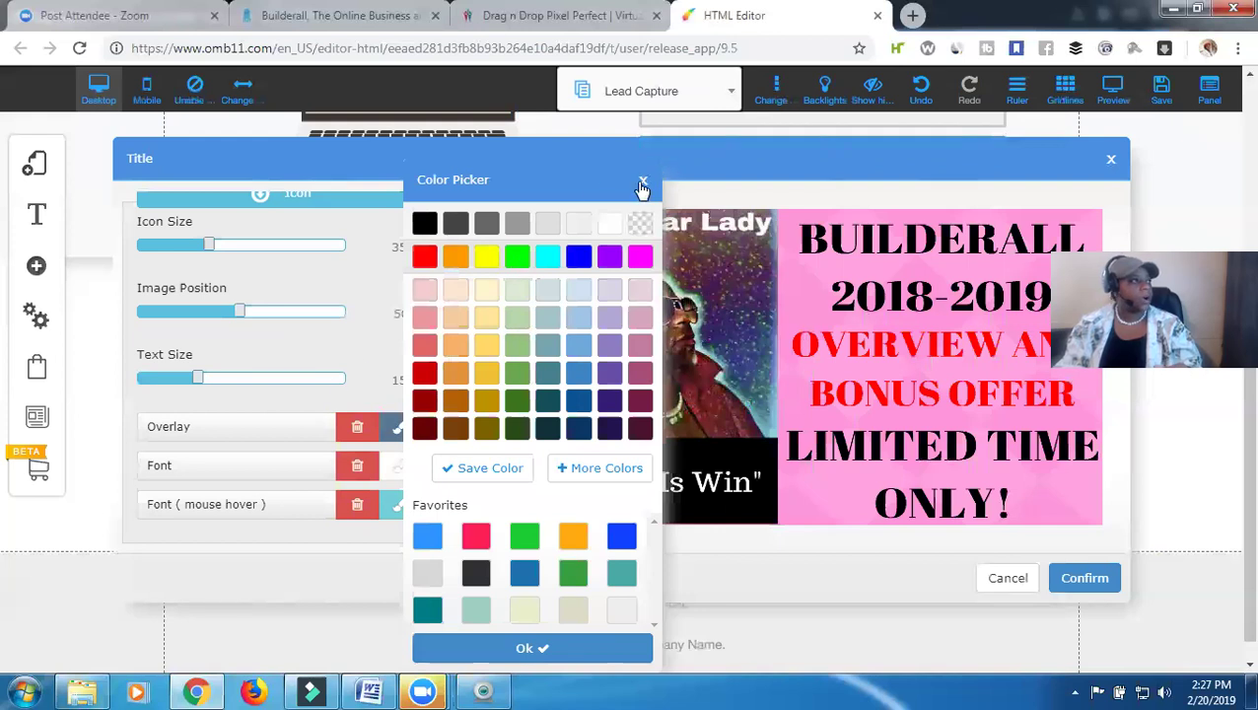
click(642, 180)
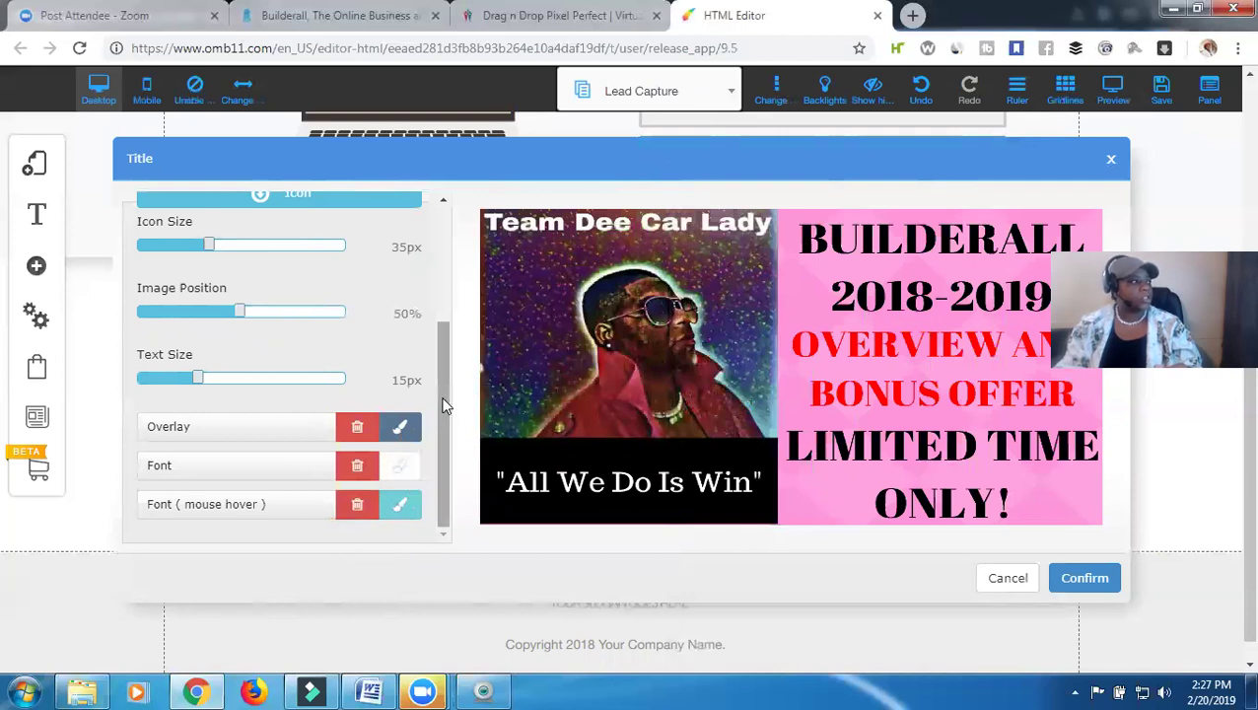
click(402, 428)
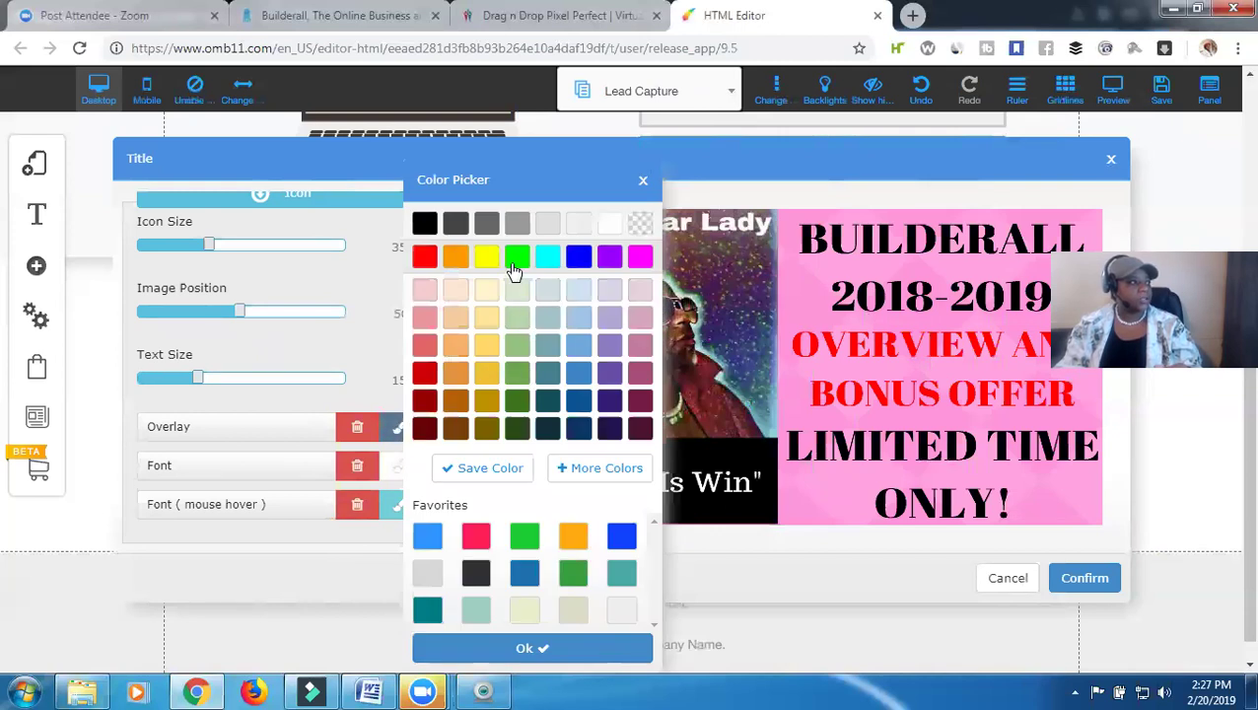
click(515, 263)
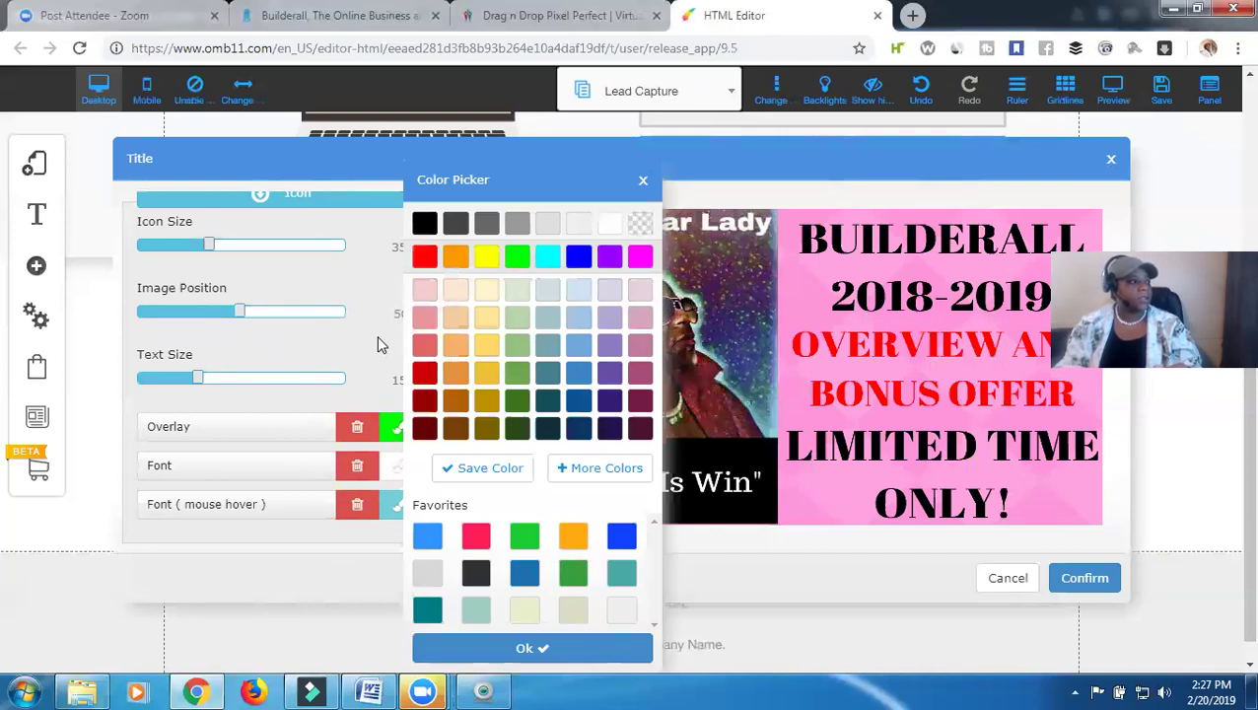
click(377, 345)
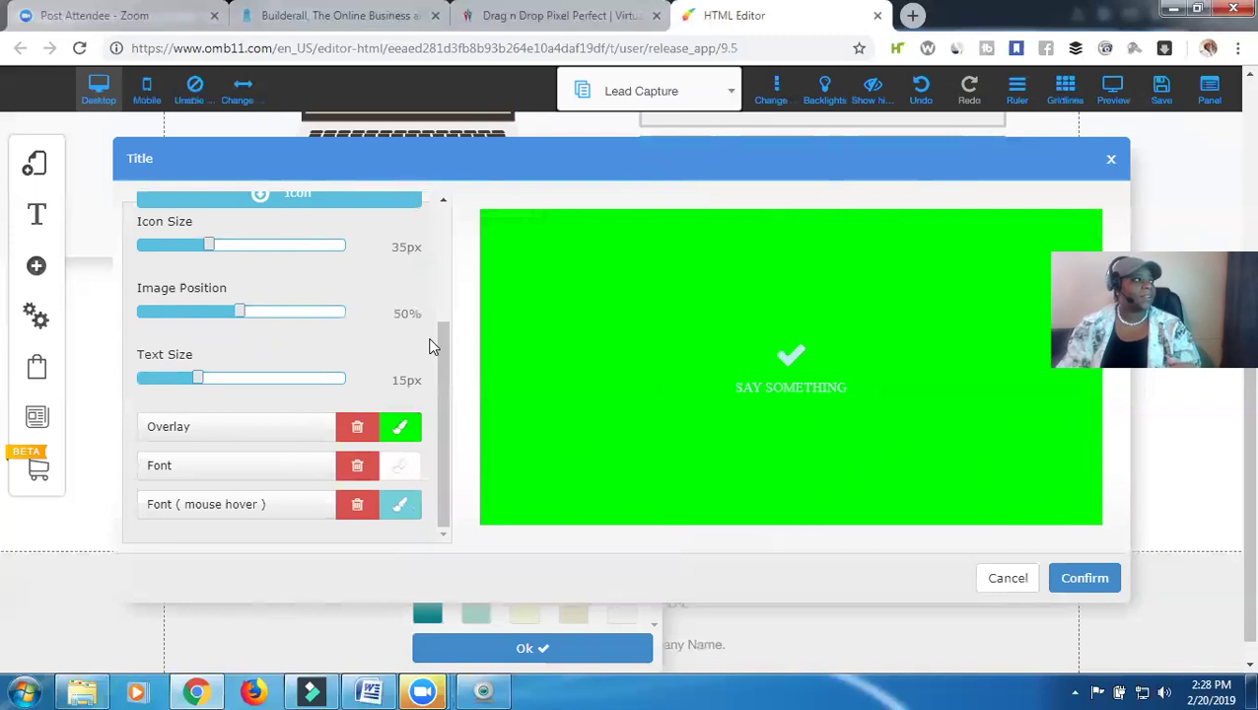
Set the hover effect's overlay colour to transparent and apply the hover settings to the thumbnail image.
drag(445, 337, 444, 323)
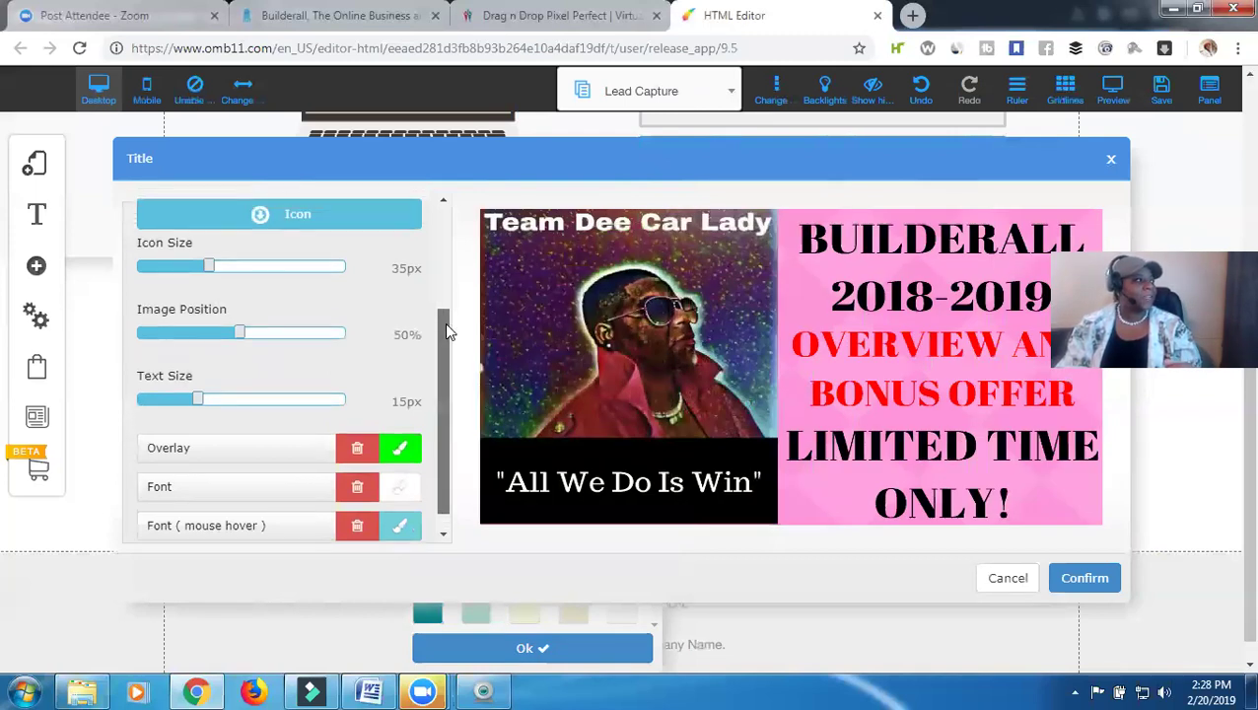
click(399, 450)
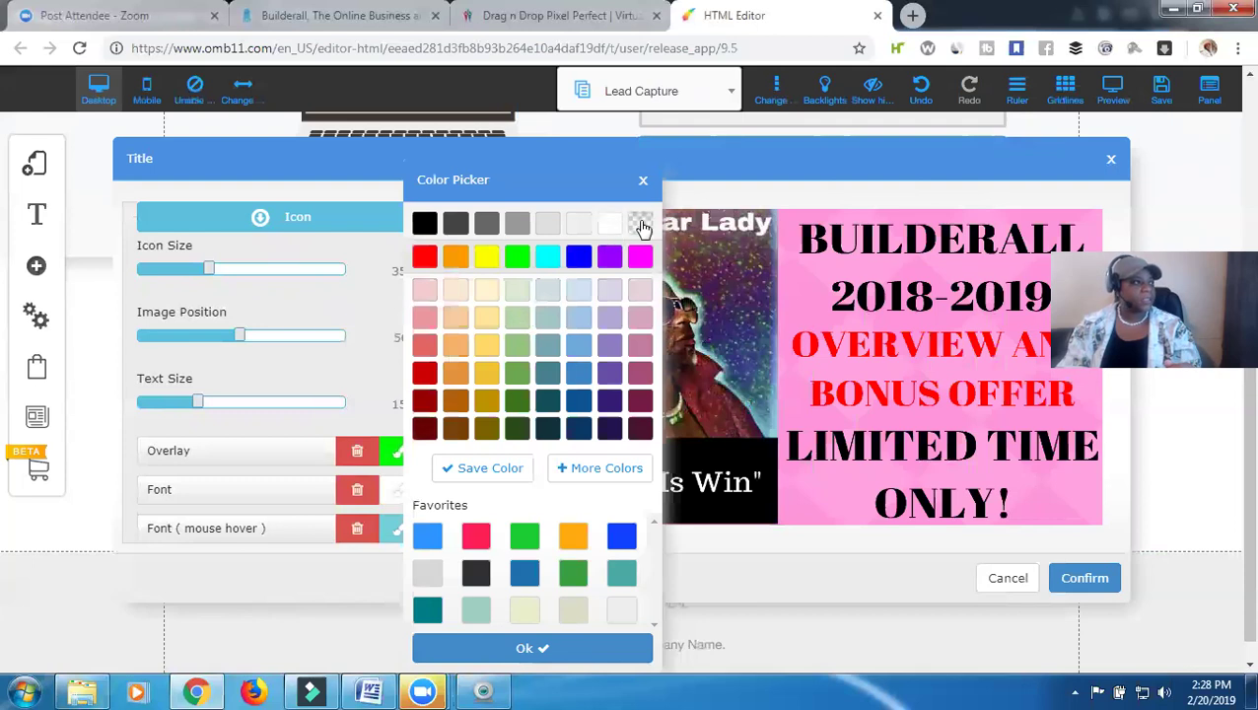
click(641, 225)
click(502, 648)
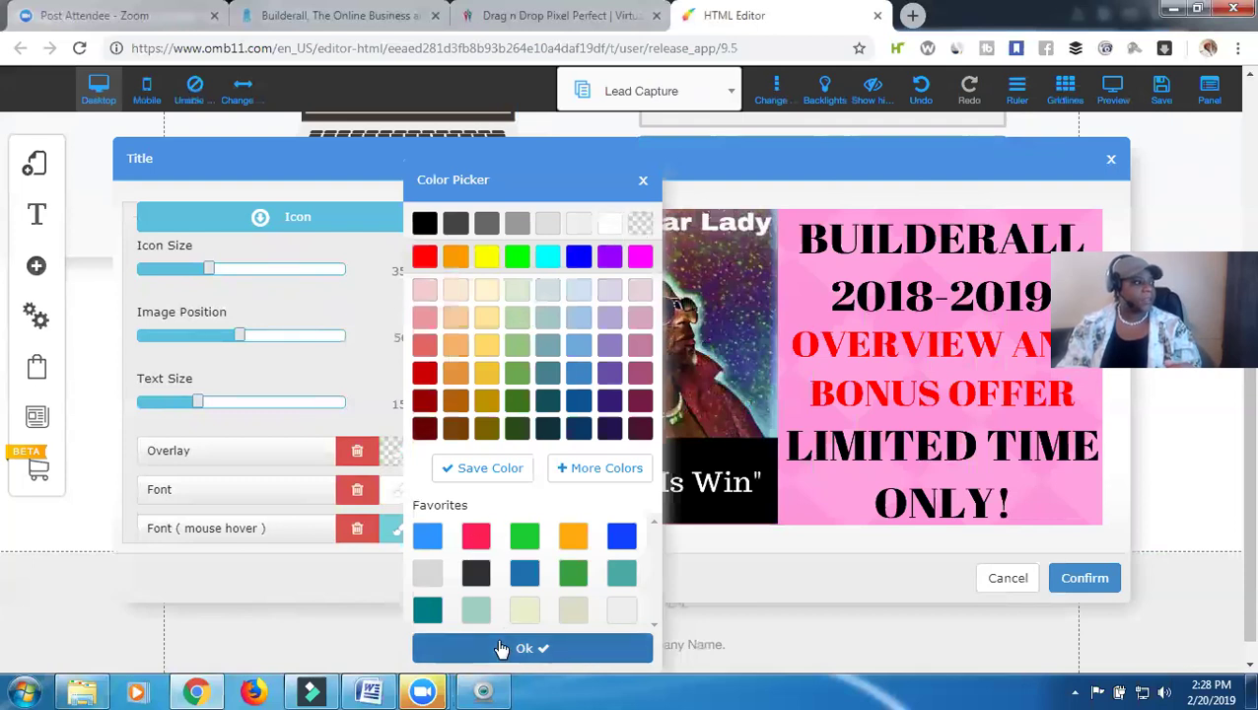
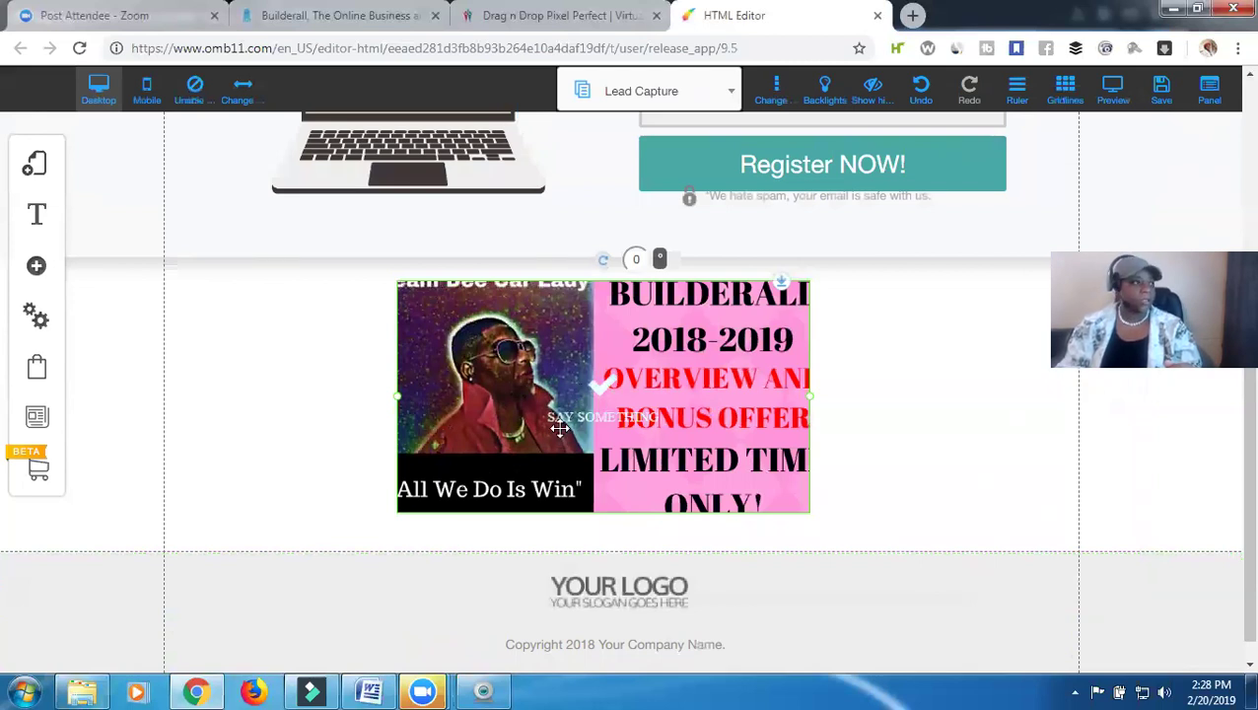
Move the Builderall thumbnail image up to about X 148, Y 522 so it overlaps the laptop illustration and form section.
click(559, 428)
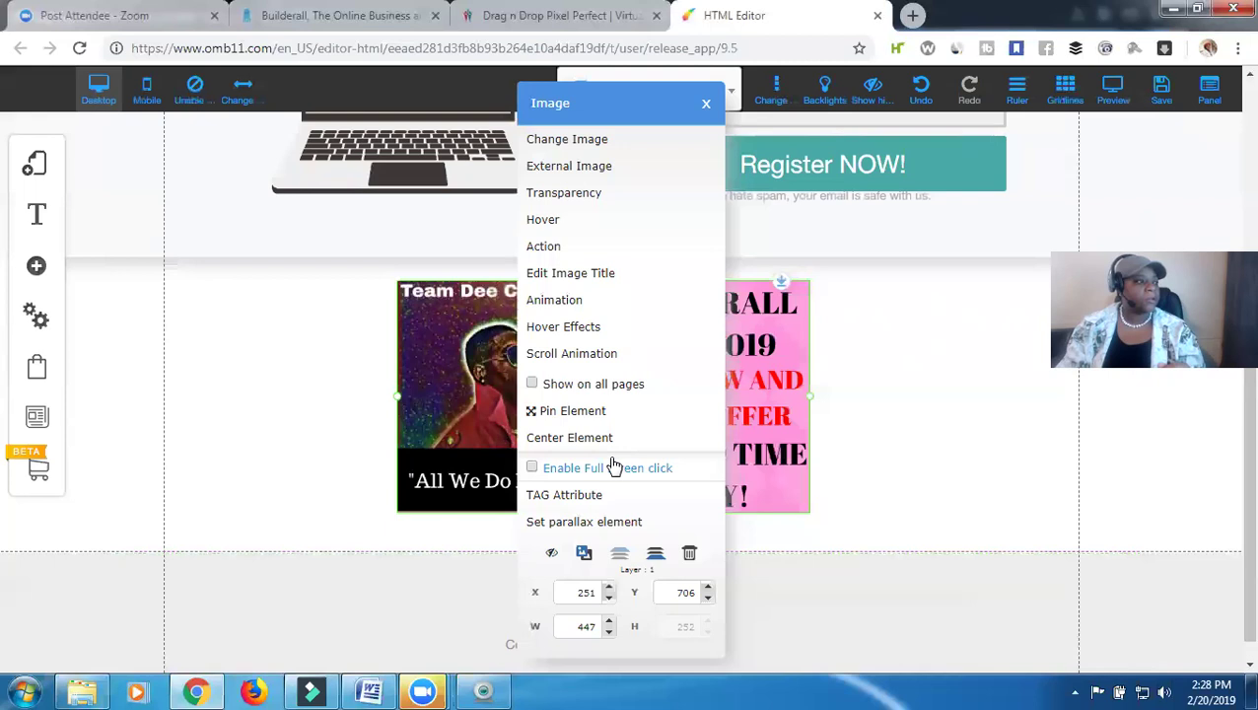
click(864, 417)
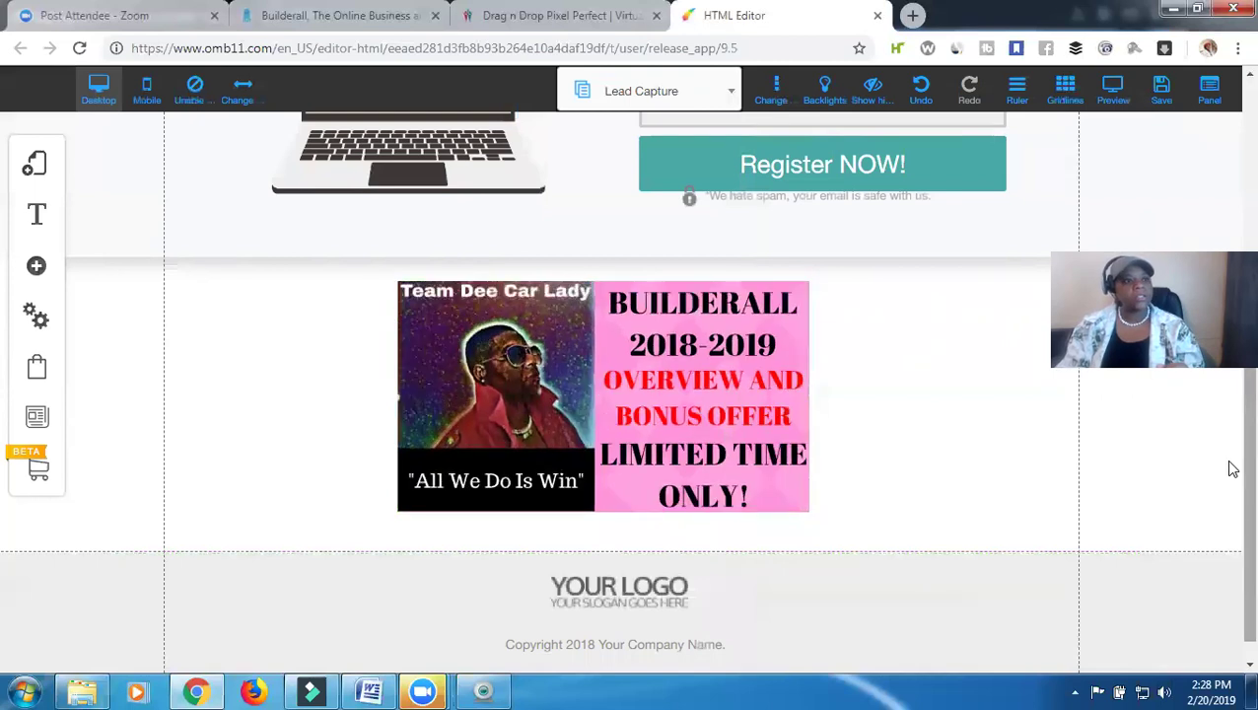
scroll(1228, 396, up, 2)
drag(581, 552, 472, 359)
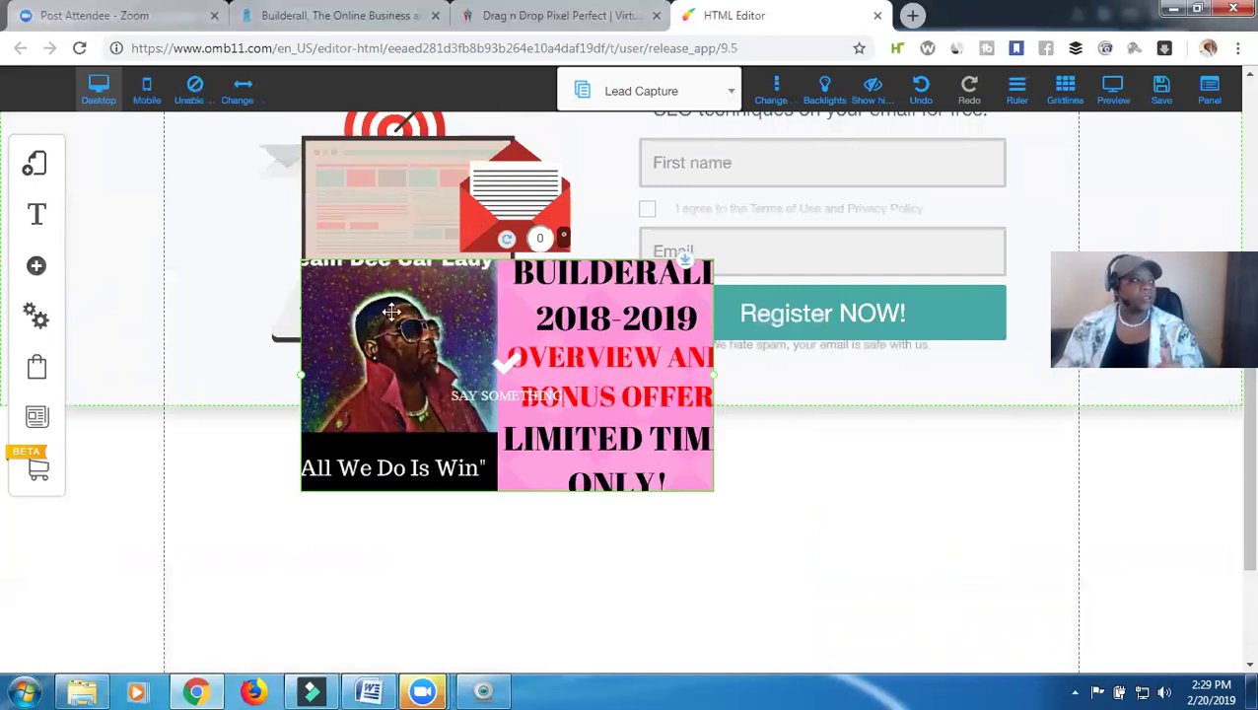
Send the Builderall thumbnail image backward so it lies behind the laptop illustration.
click(467, 312)
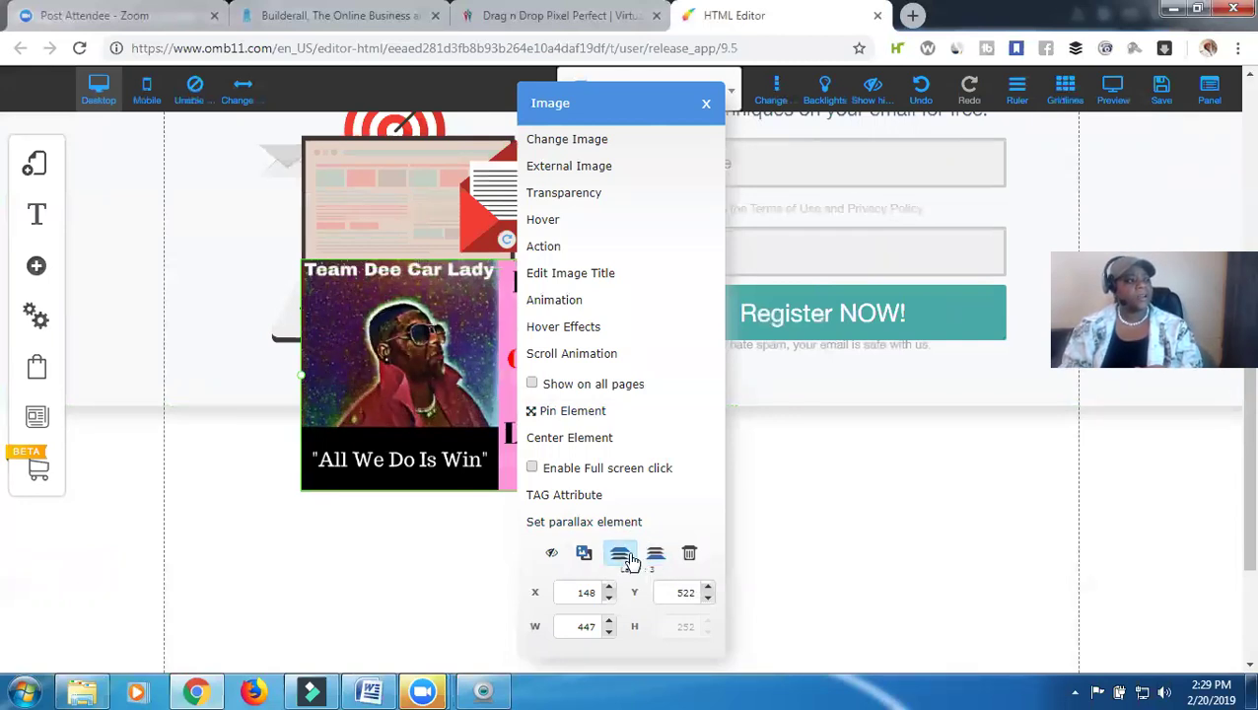
click(655, 556)
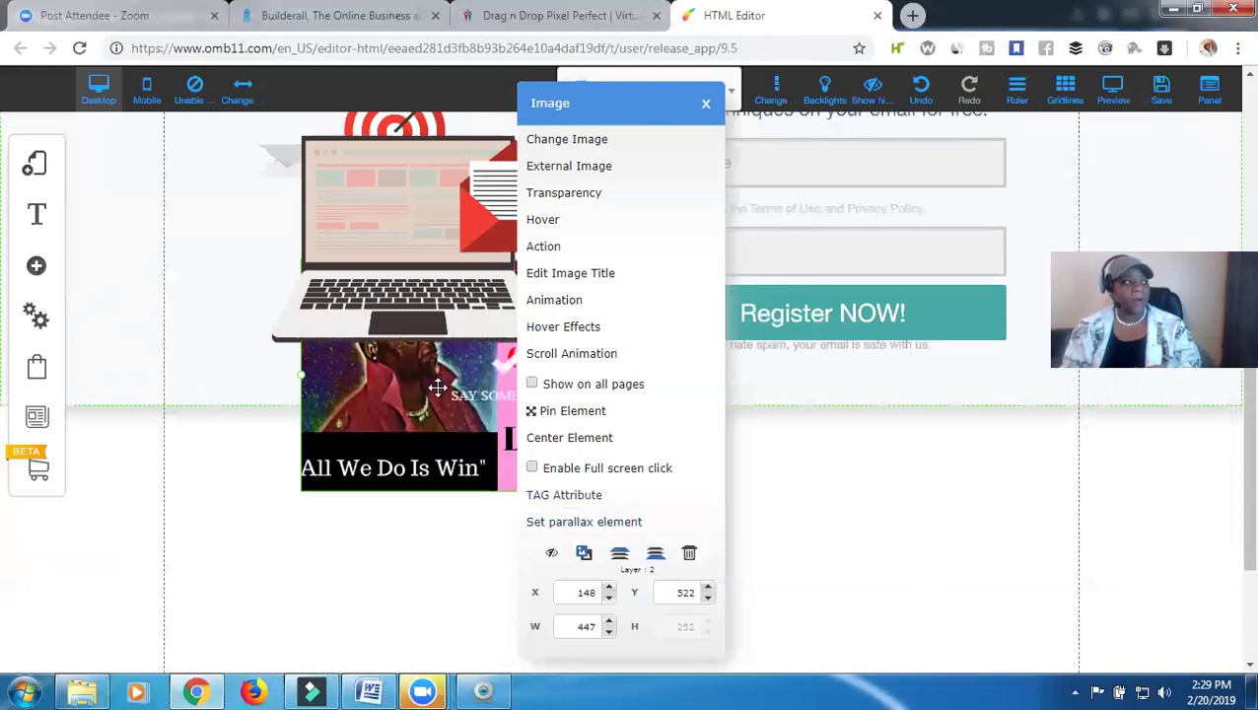
click(656, 556)
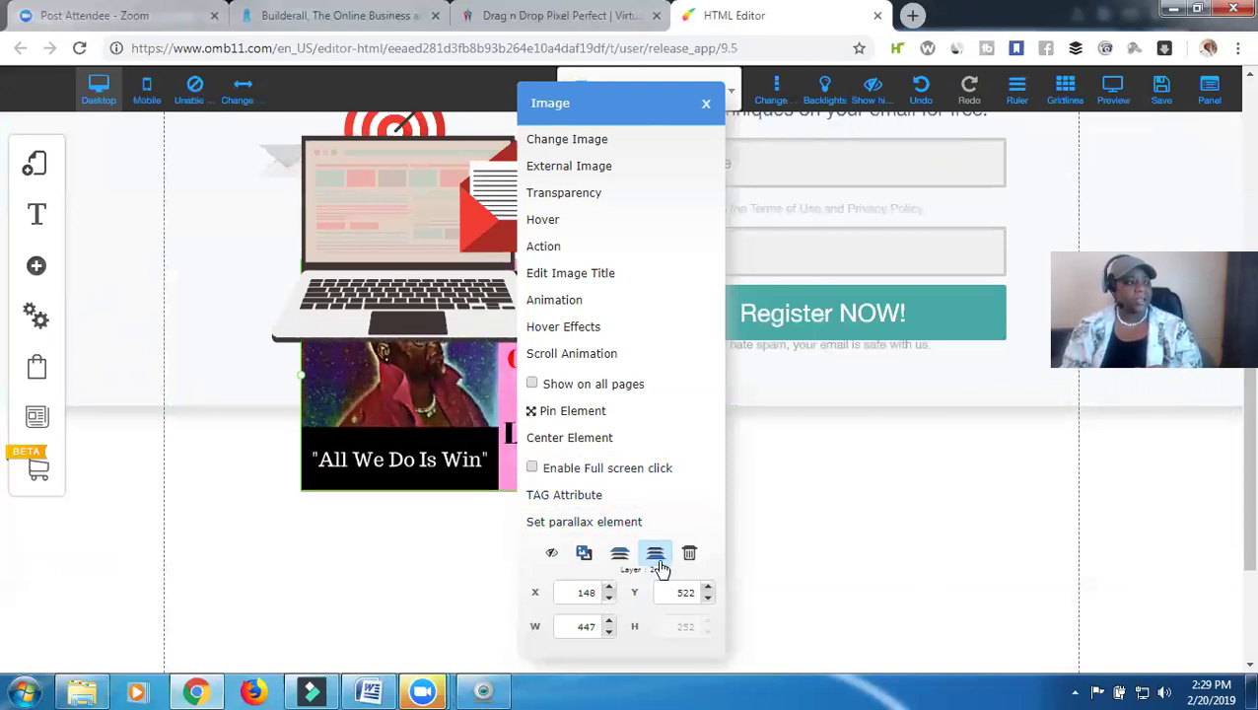
click(390, 550)
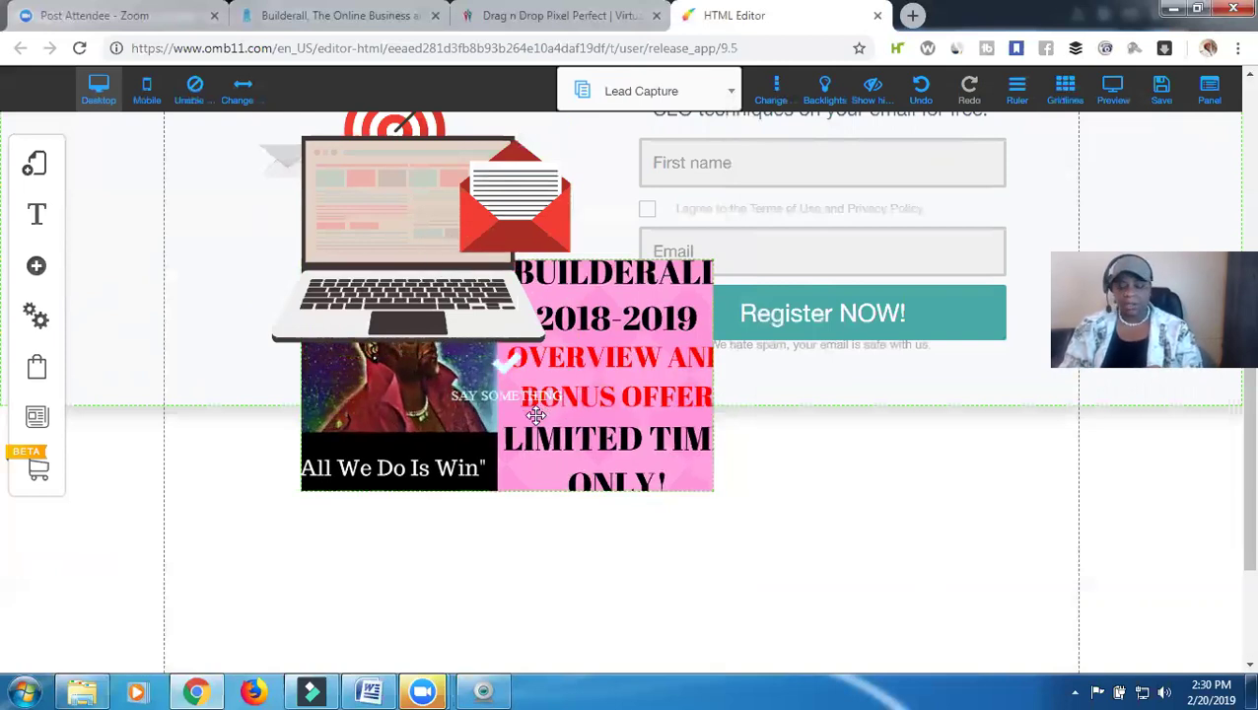
Bring the Builderall thumbnail image forward so it lies in front of the laptop illustration.
click(534, 412)
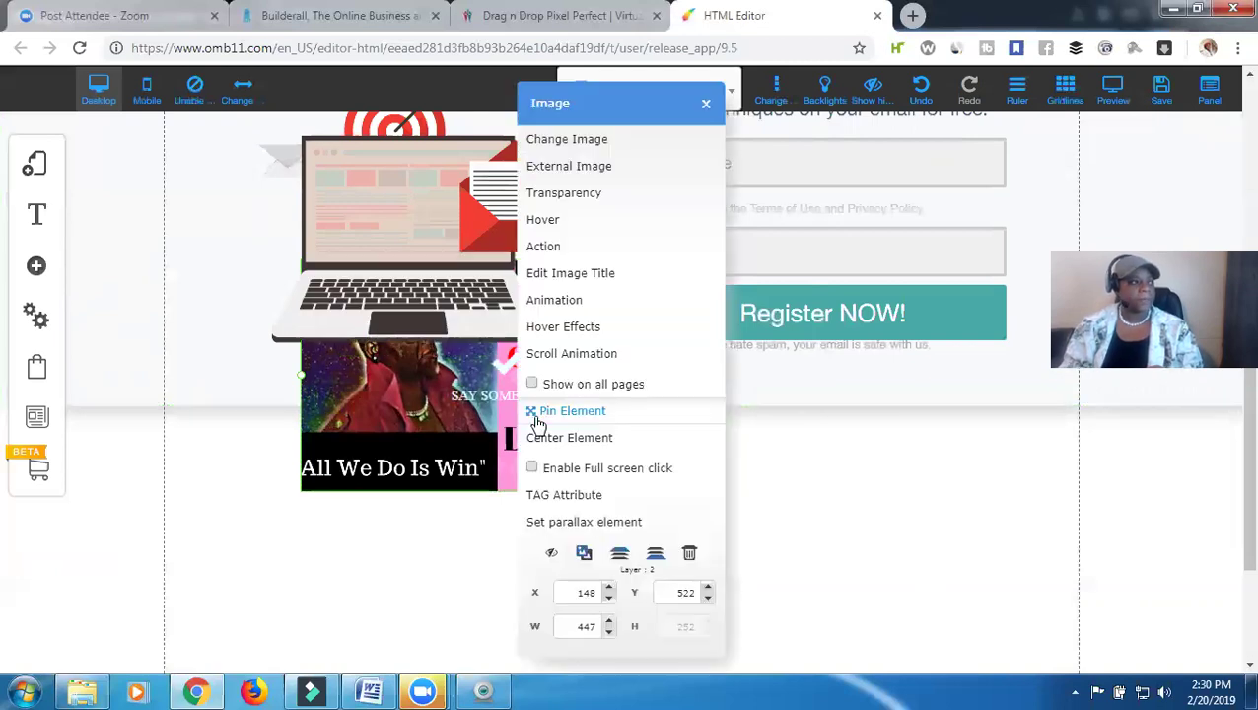
click(621, 555)
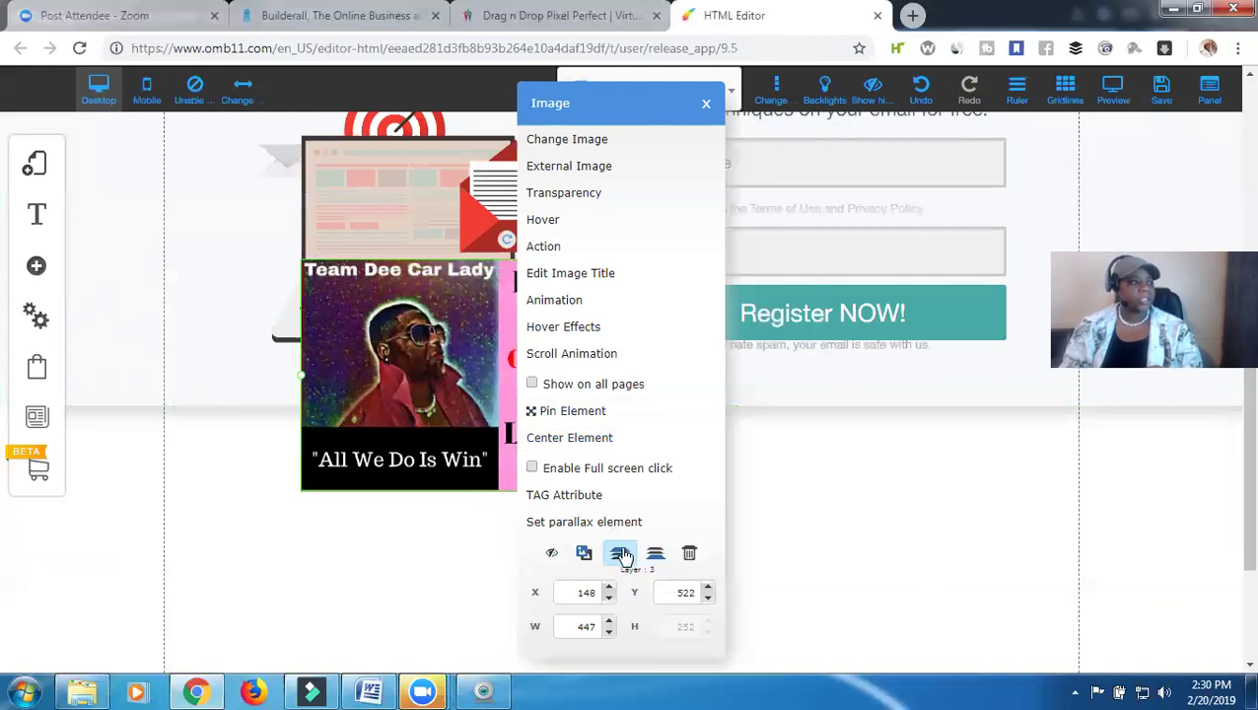
click(429, 535)
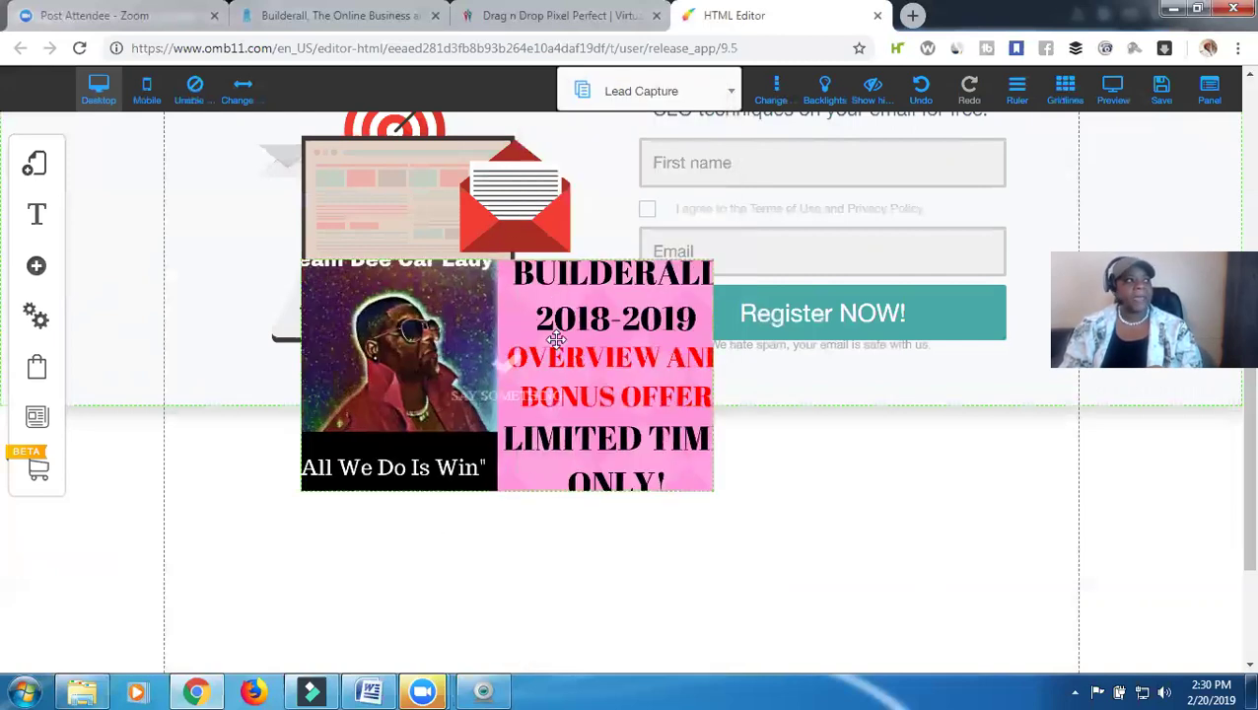